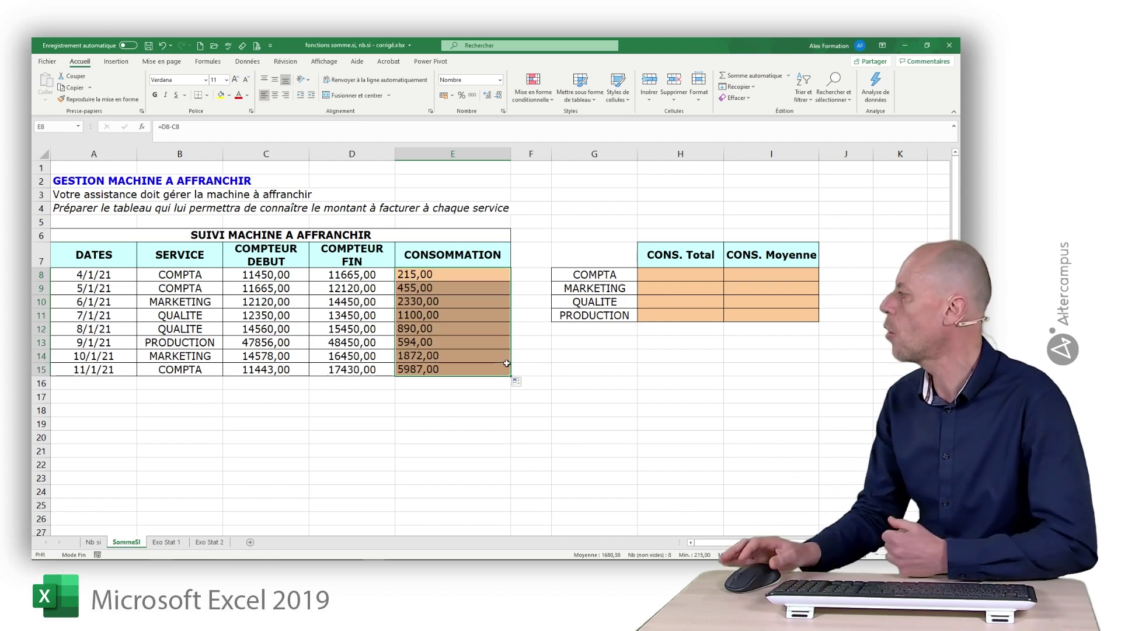
Total each service's consumption by entering =SOMME.SI($B$8:$B$15;G8;$E$8:$E$15) in H8 and fill the formula down to H11.
{"action": "left_click", "coordinate": [682, 275]}
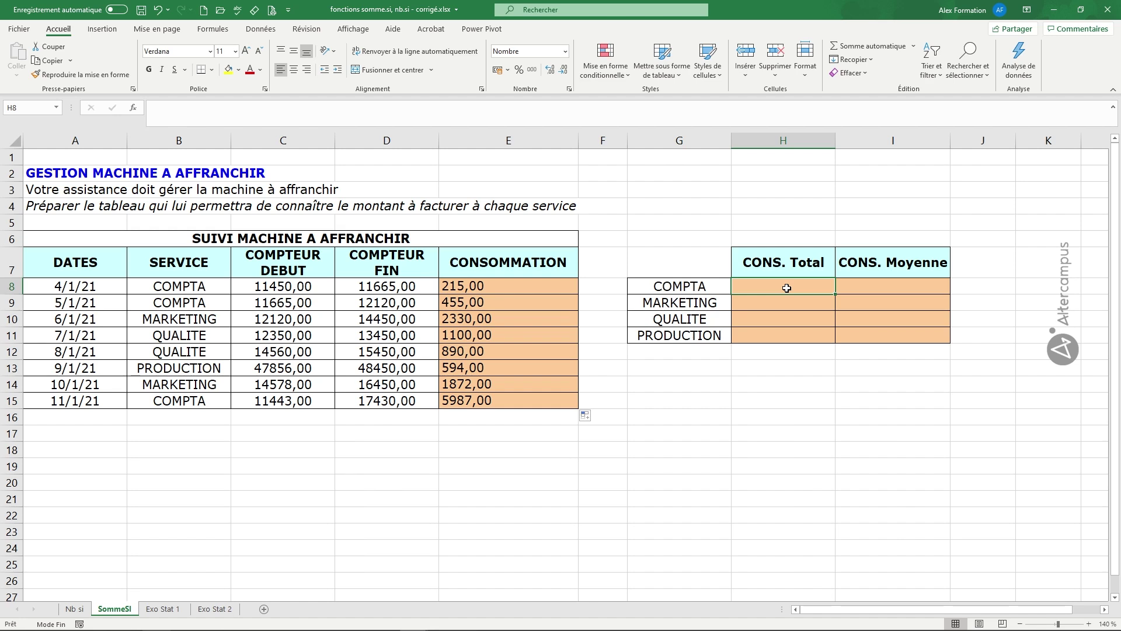
{"action": "type", "text": "=somme.s"}
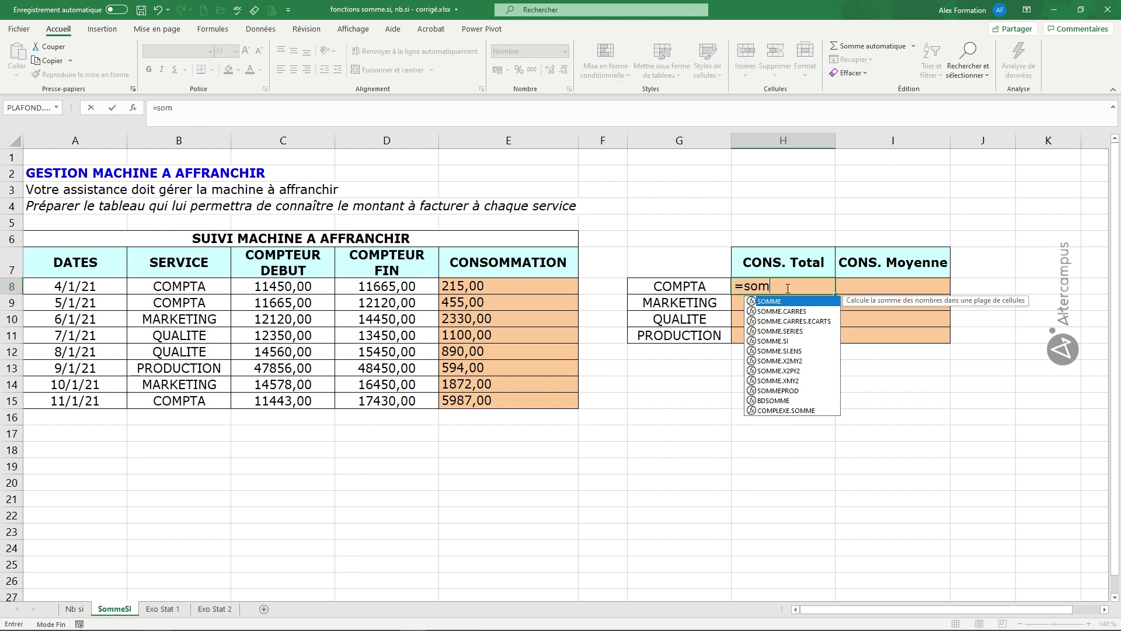
{"action": "type", "text": "i("}
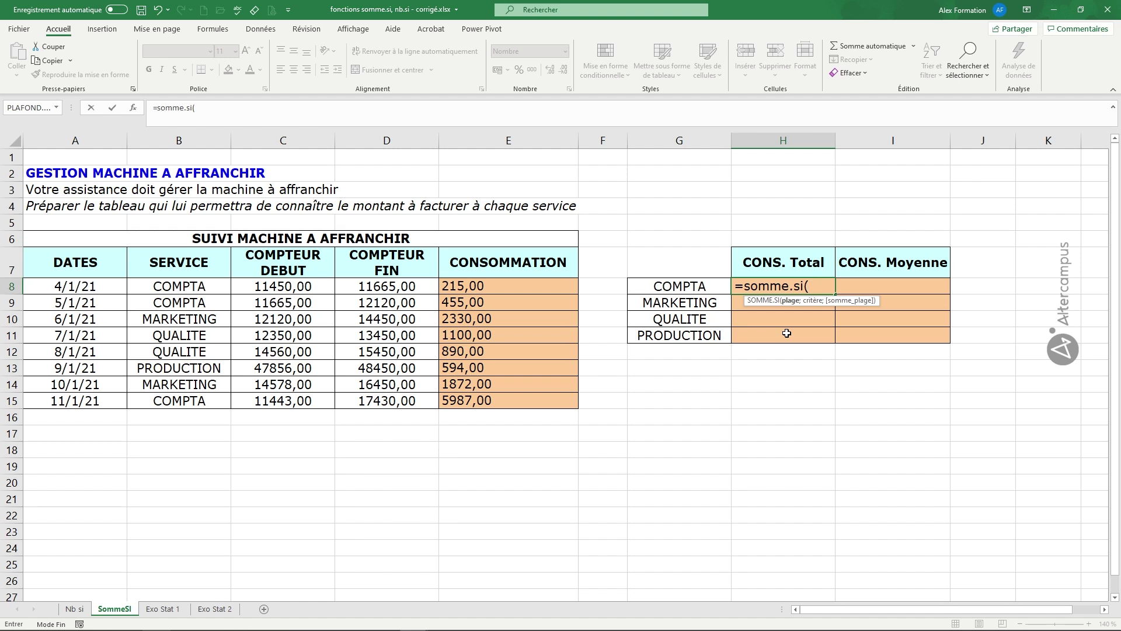
{"action": "left_click_drag", "start_coordinate": [196, 288], "coordinate": [166, 397]}
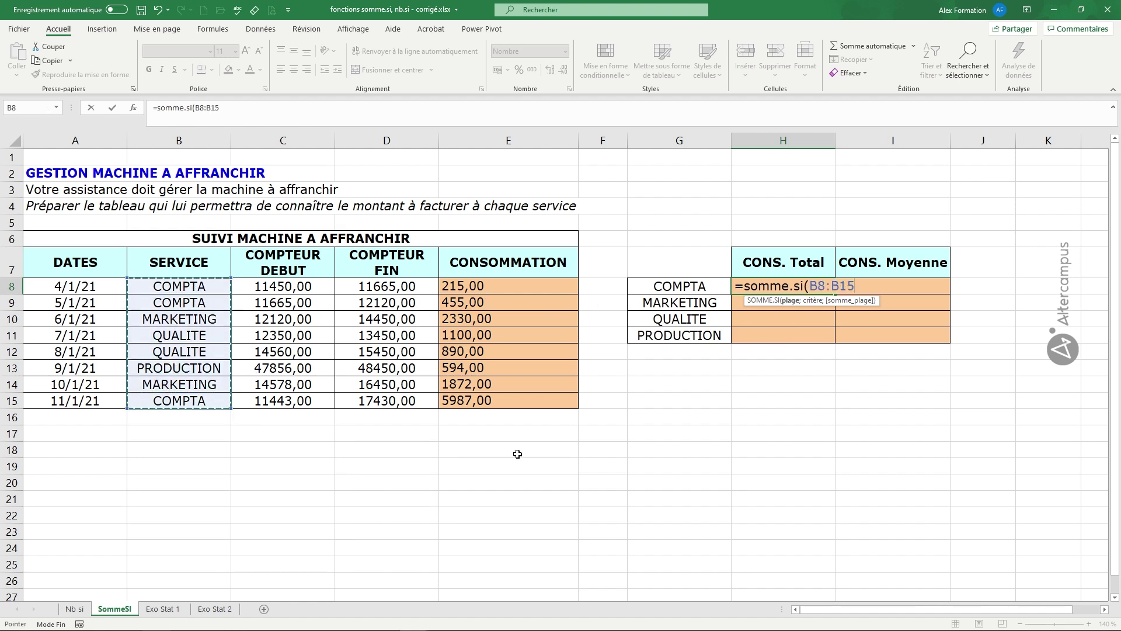
{"action": "key", "text": "F4"}
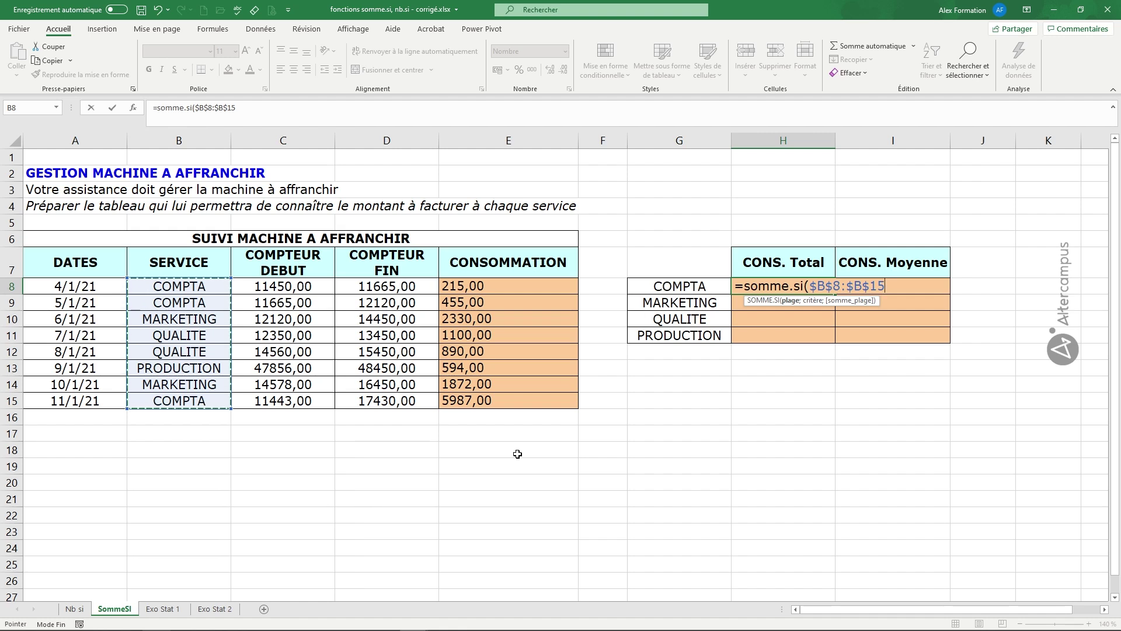
{"action": "type", "text": ";"}
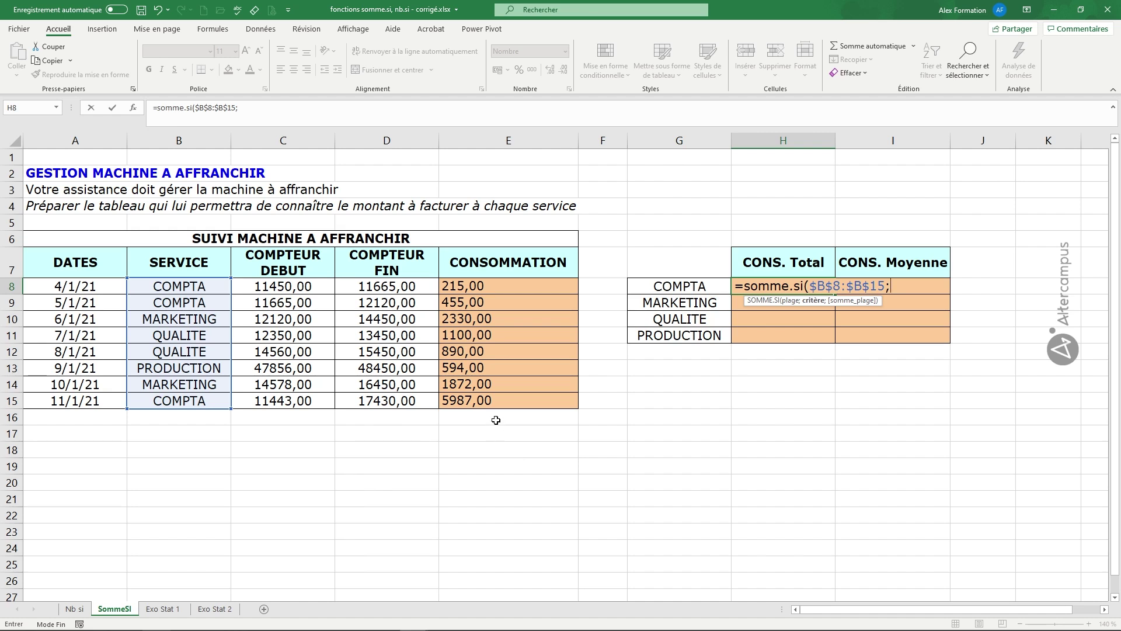
{"action": "left_click", "coordinate": [664, 285]}
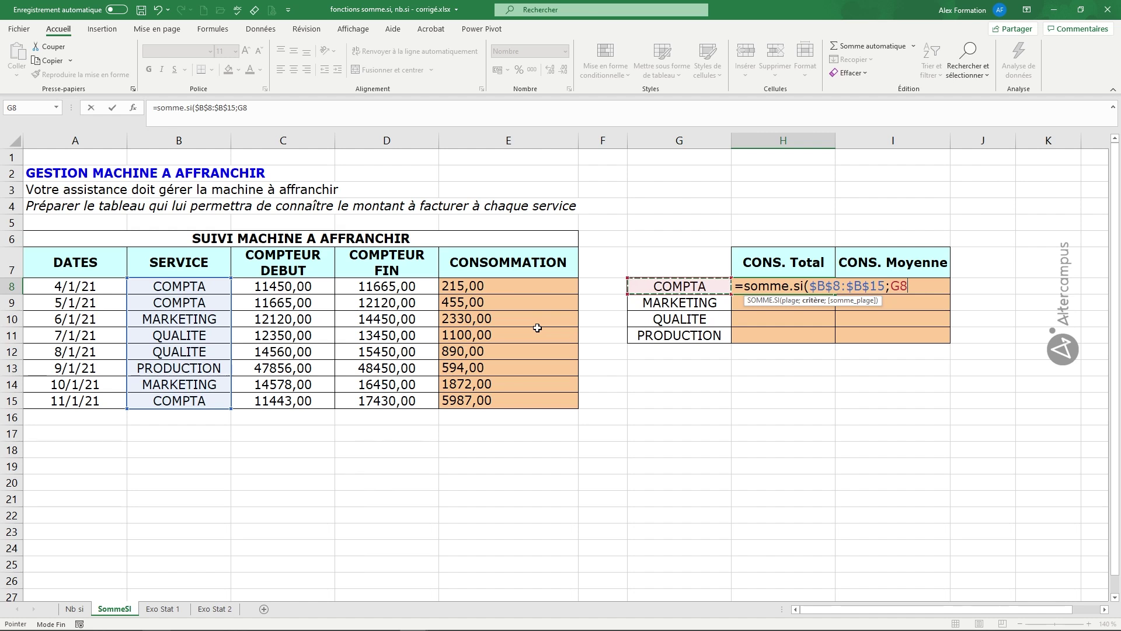
{"action": "type", "text": ";"}
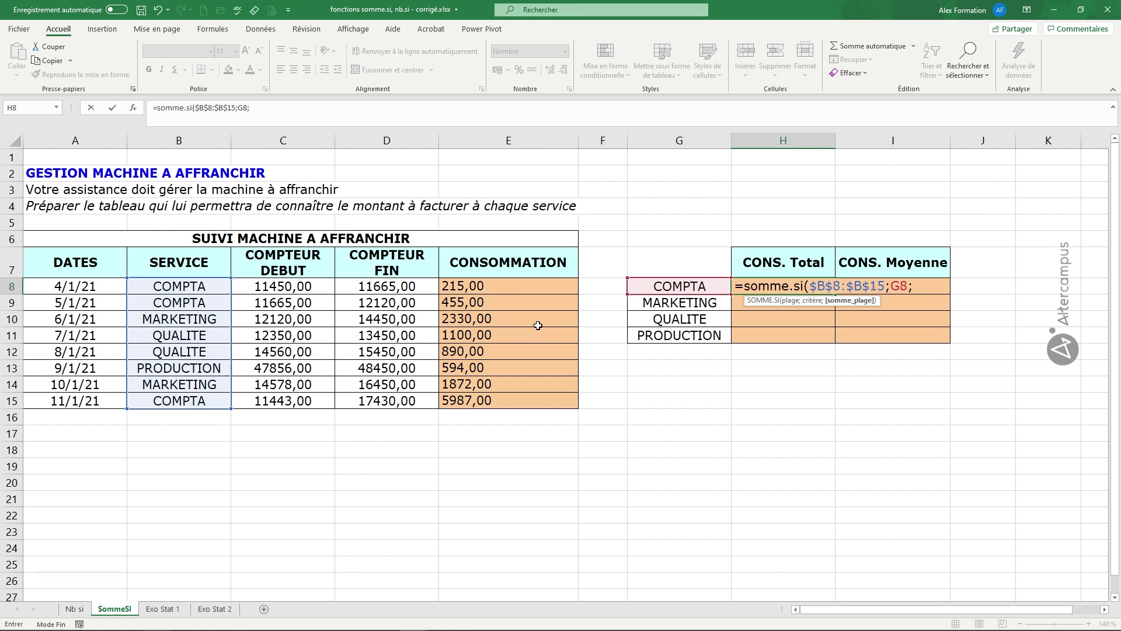
{"action": "left_click_drag", "start_coordinate": [509, 287], "coordinate": [492, 395]}
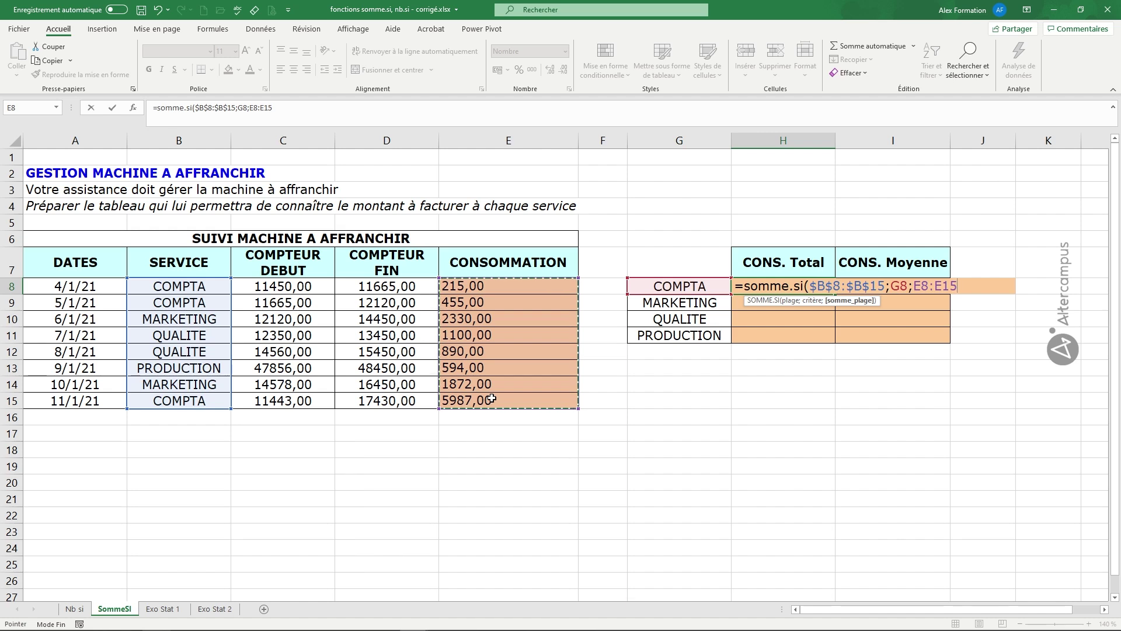
{"action": "key", "text": "F4"}
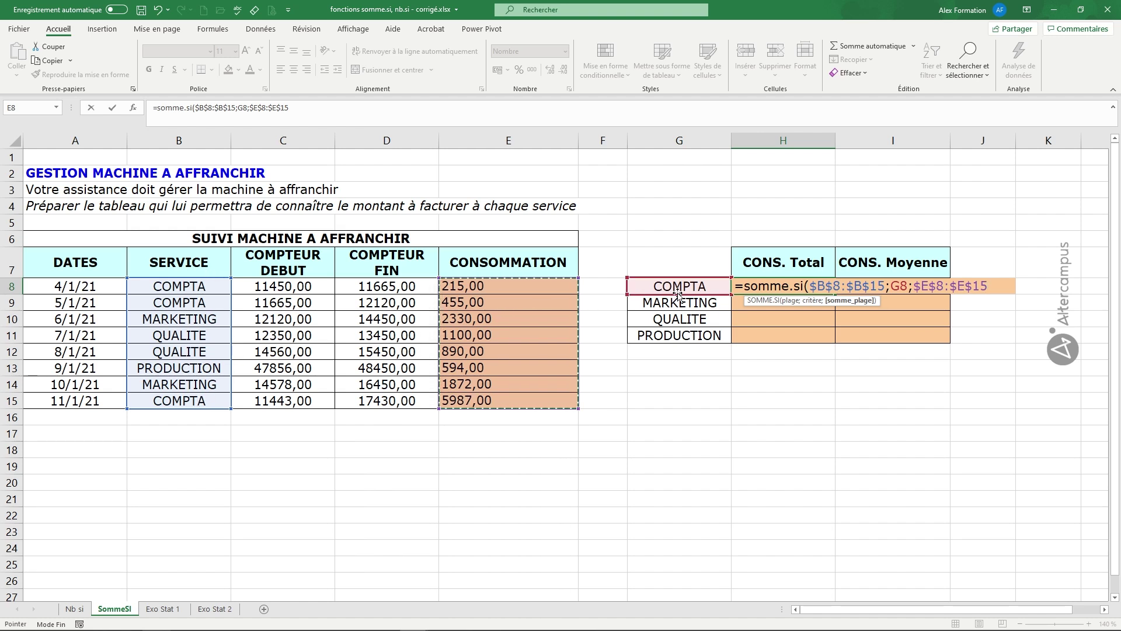
{"action": "type", "text": ")"}
{"action": "key", "text": "Return"}
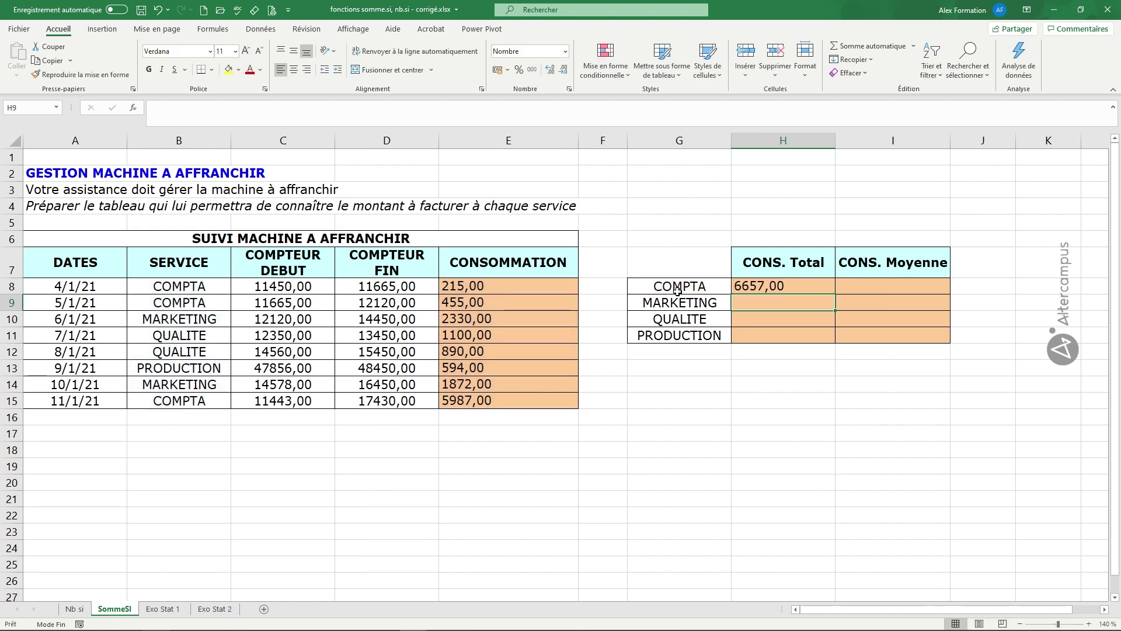
{"action": "left_click", "coordinate": [769, 287]}
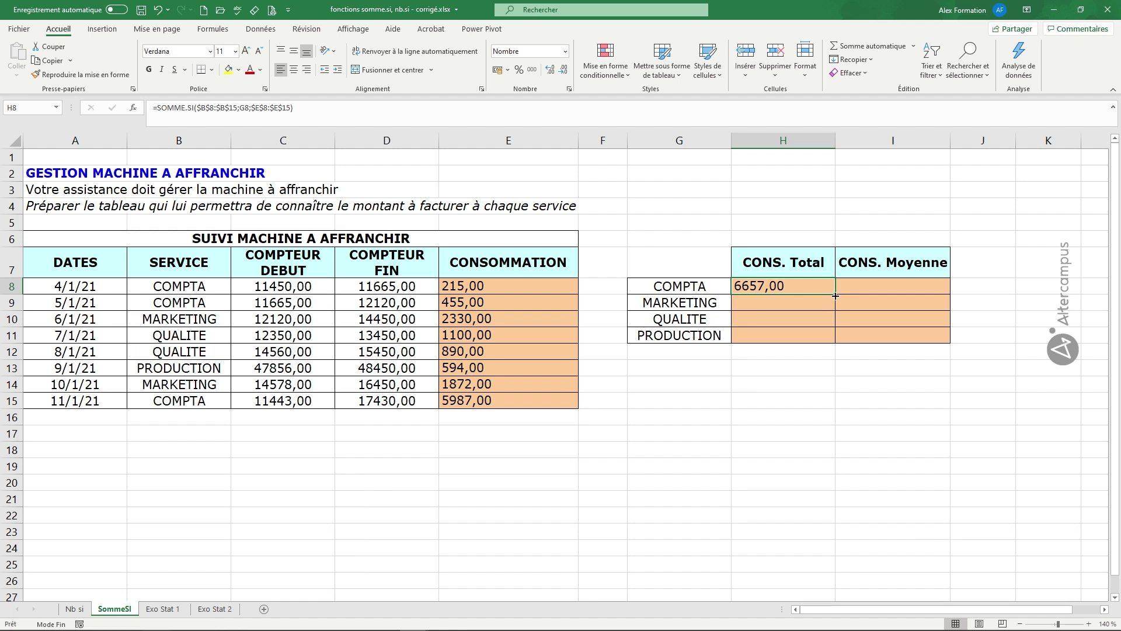
{"action": "left_click_drag", "start_coordinate": [835, 296], "coordinate": [836, 342]}
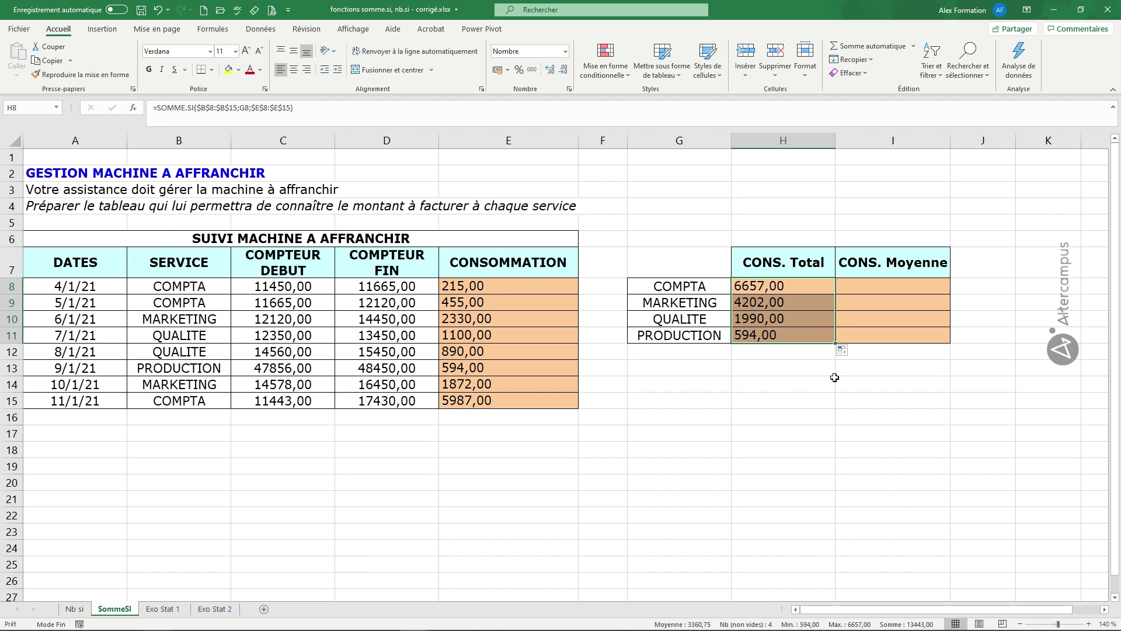
Average each service's consumption by entering =MOYENNE.SI($B$8:$B$15;G8;$E$8:$E$15) in I8 and fill the formula down to I11.
{"action": "left_click", "coordinate": [908, 291]}
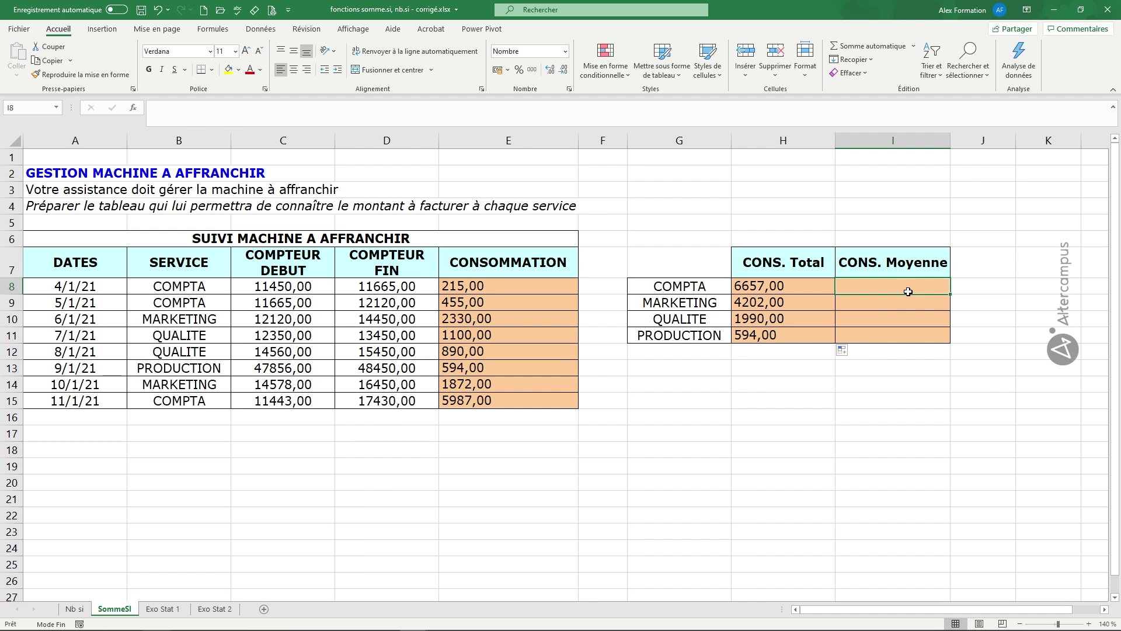
{"action": "type", "text": "="}
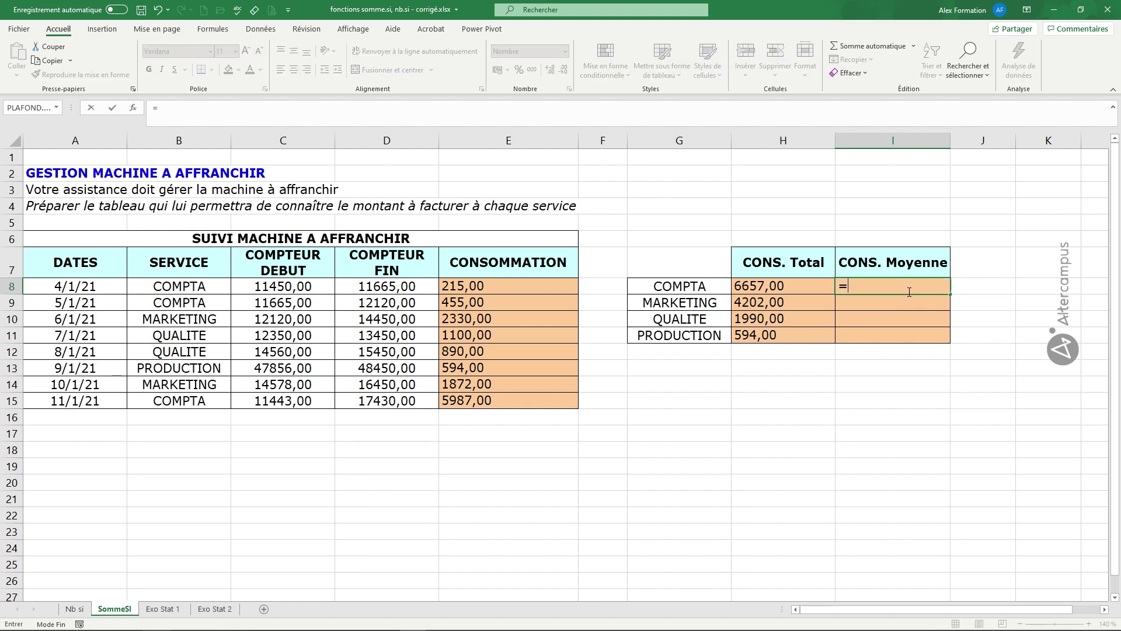
{"action": "type", "text": "moye"}
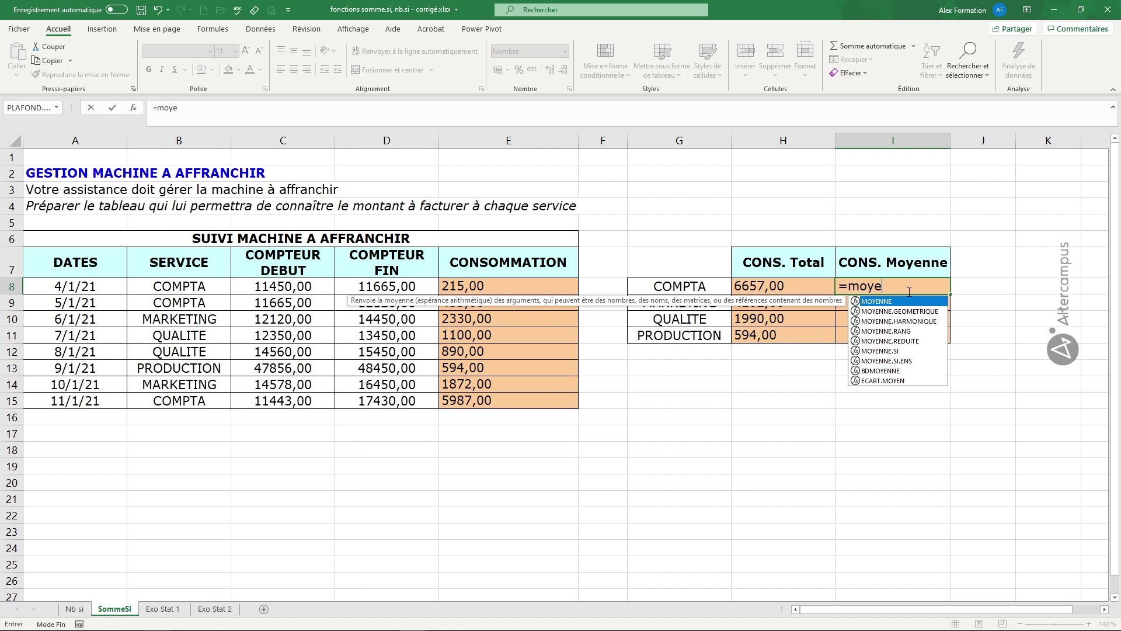
{"action": "double_click", "coordinate": [895, 351]}
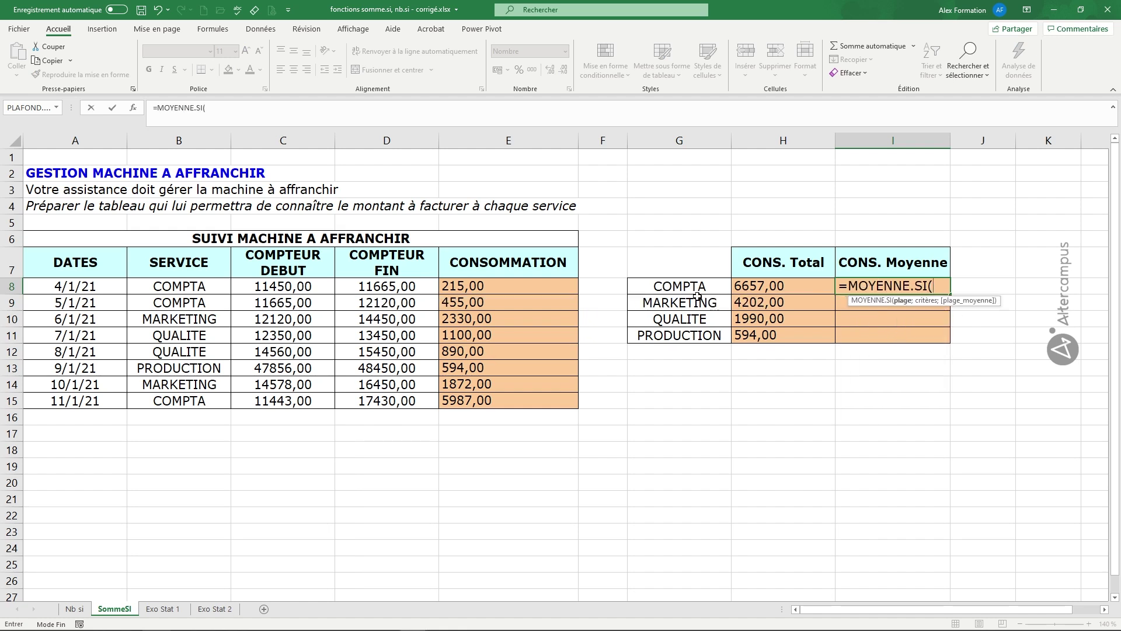
{"action": "left_click_drag", "start_coordinate": [204, 285], "coordinate": [207, 395]}
{"action": "key", "text": "F4"}
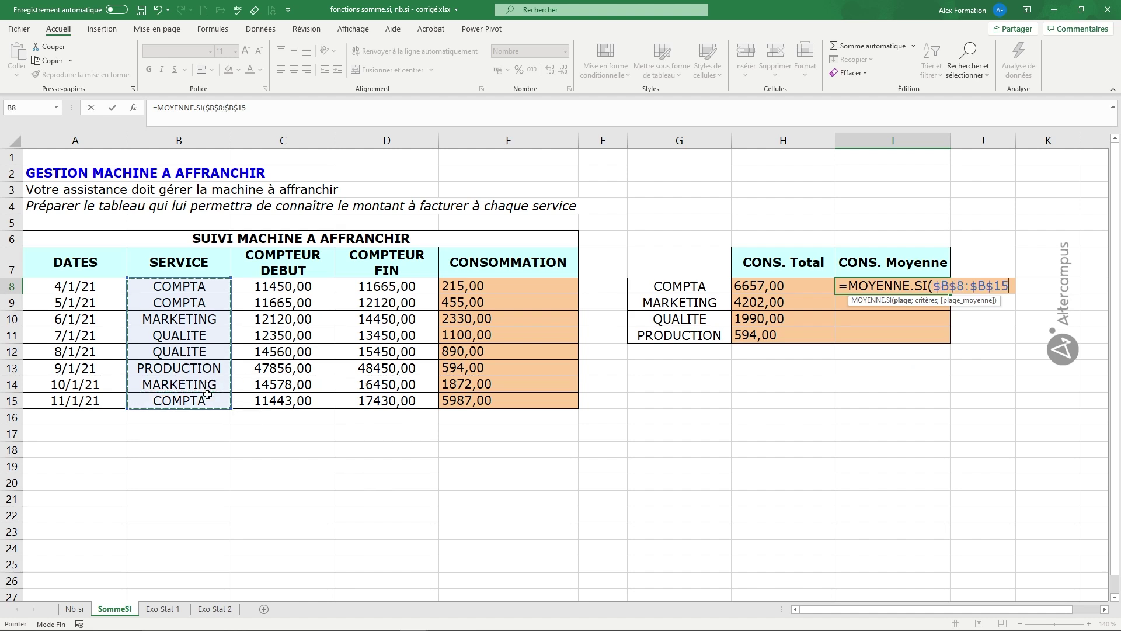
{"action": "type", "text": ";"}
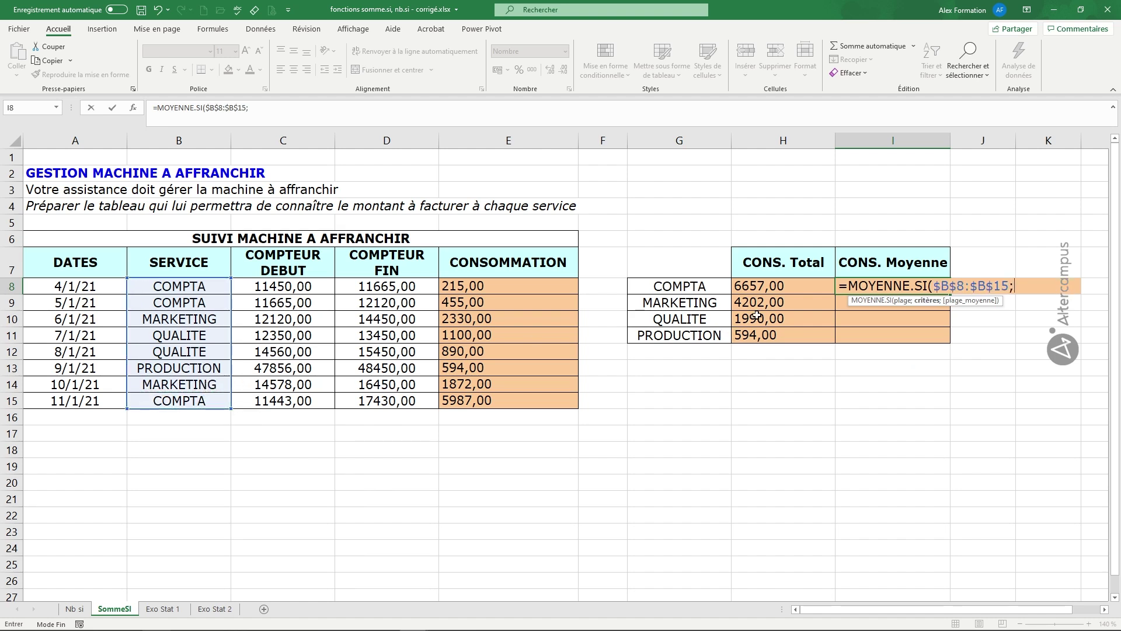
{"action": "left_click", "coordinate": [683, 287]}
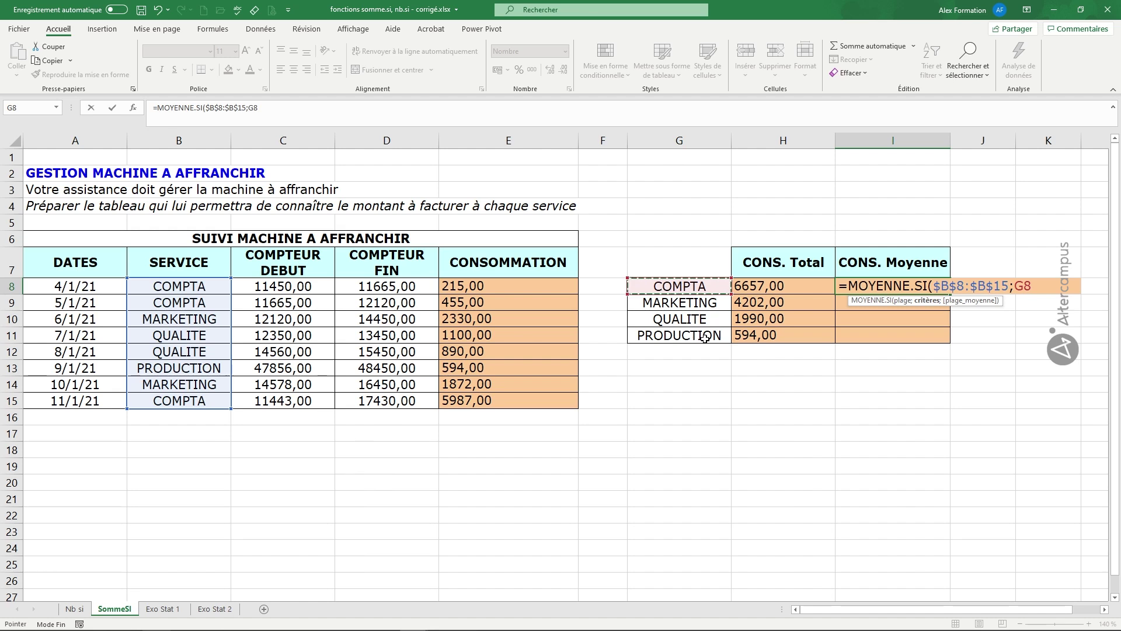
{"action": "type", "text": ";"}
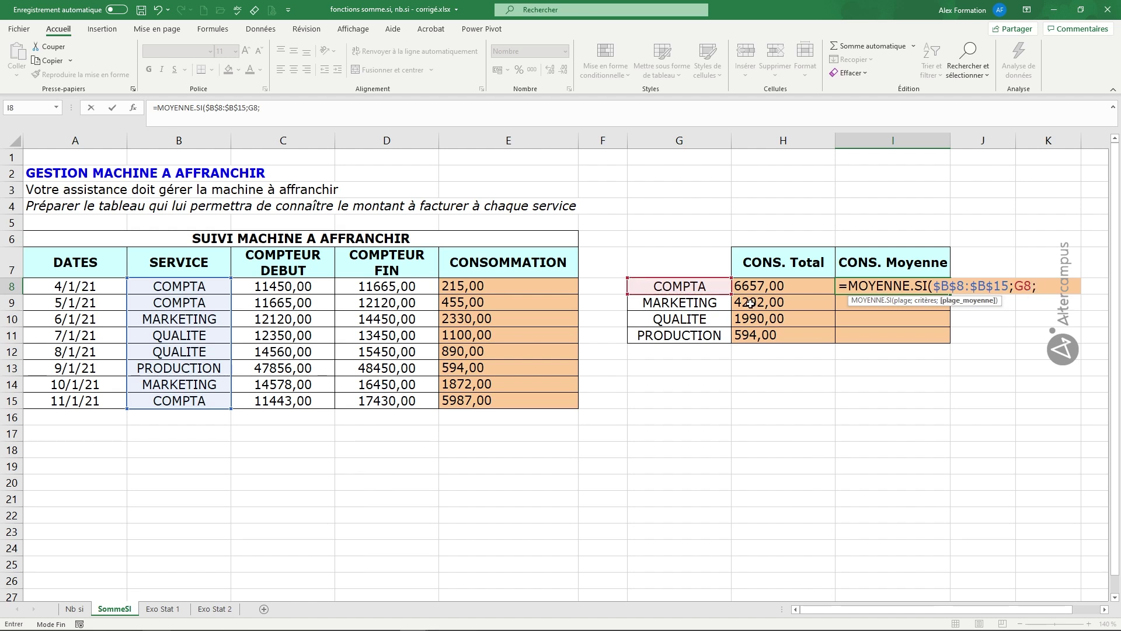
{"action": "left_click_drag", "start_coordinate": [533, 284], "coordinate": [521, 397]}
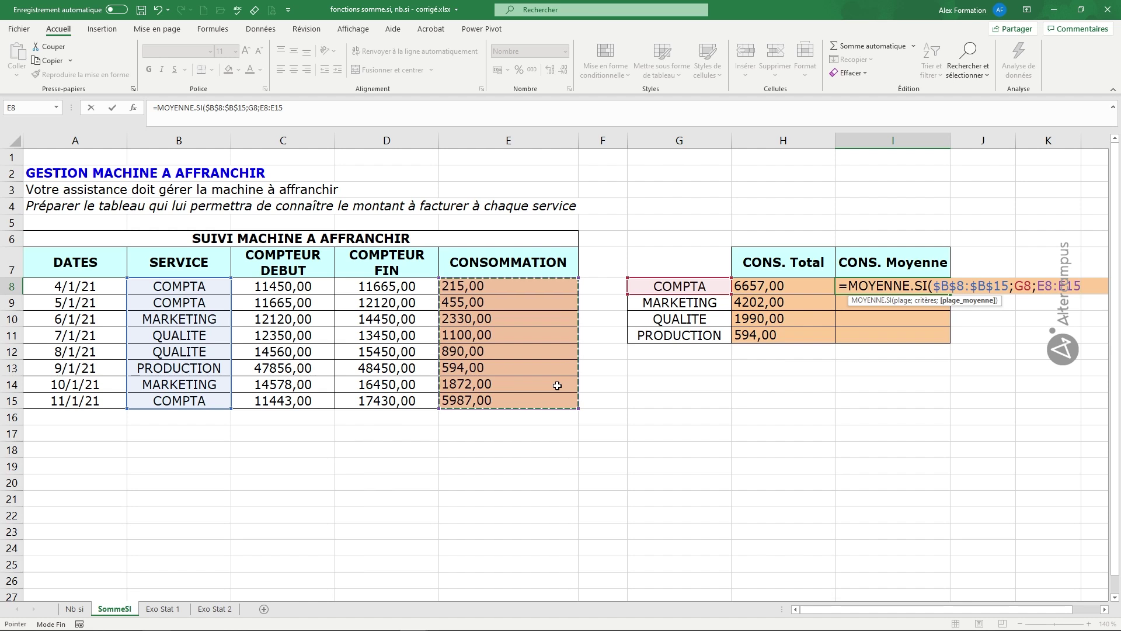
{"action": "key", "text": "F4"}
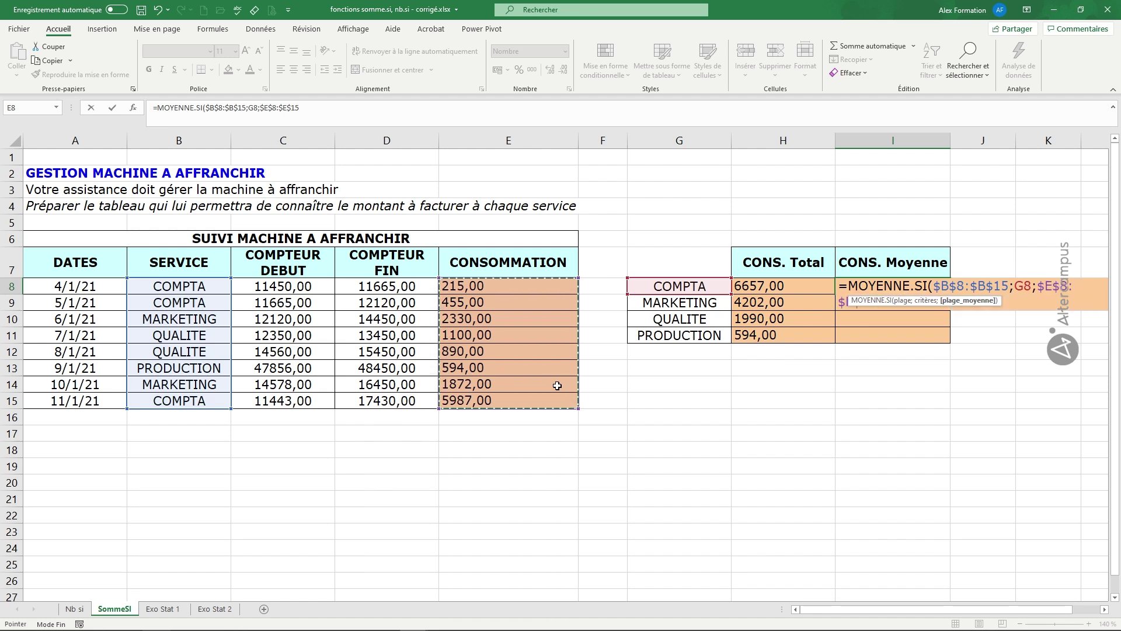
{"action": "type", "text": ")"}
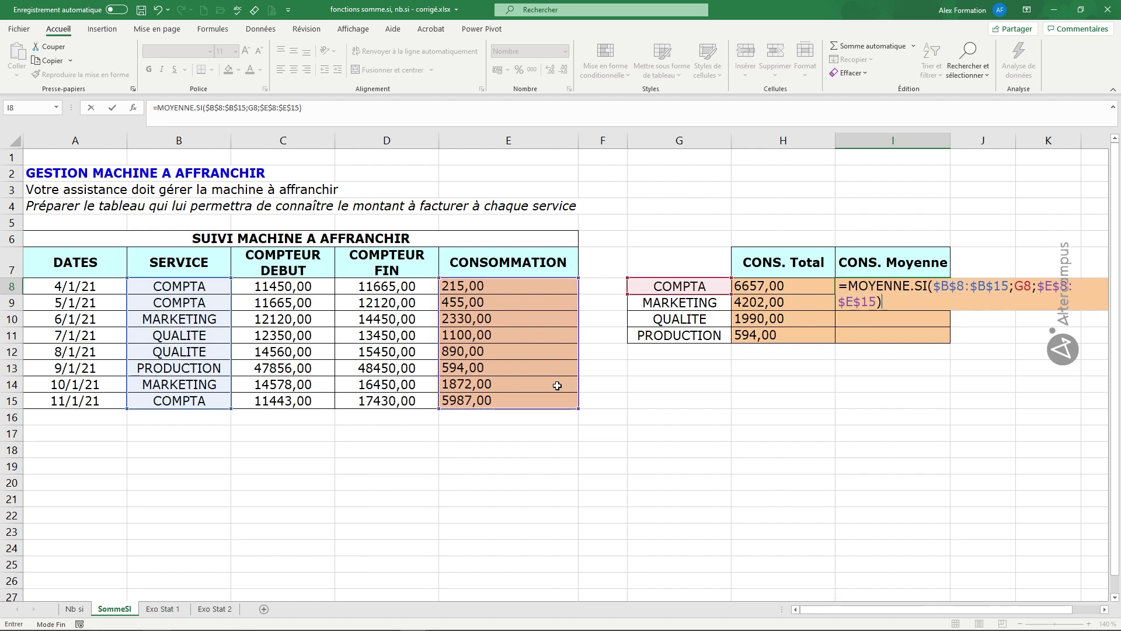
{"action": "key", "text": "Return"}
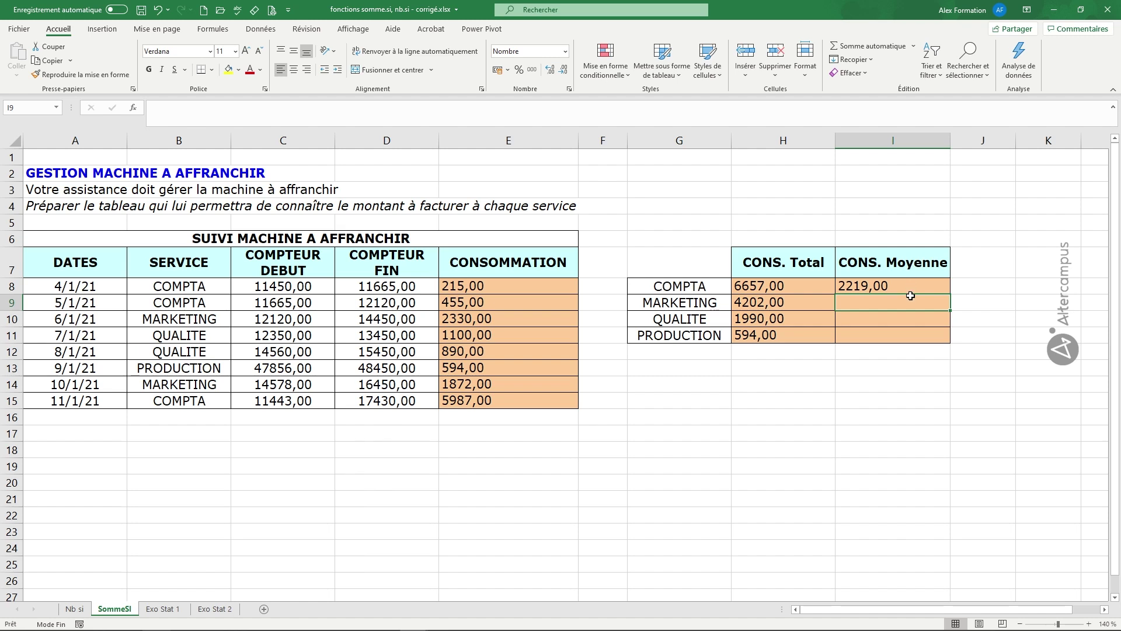
{"action": "left_click", "coordinate": [910, 286]}
{"action": "double_click", "coordinate": [947, 296]}
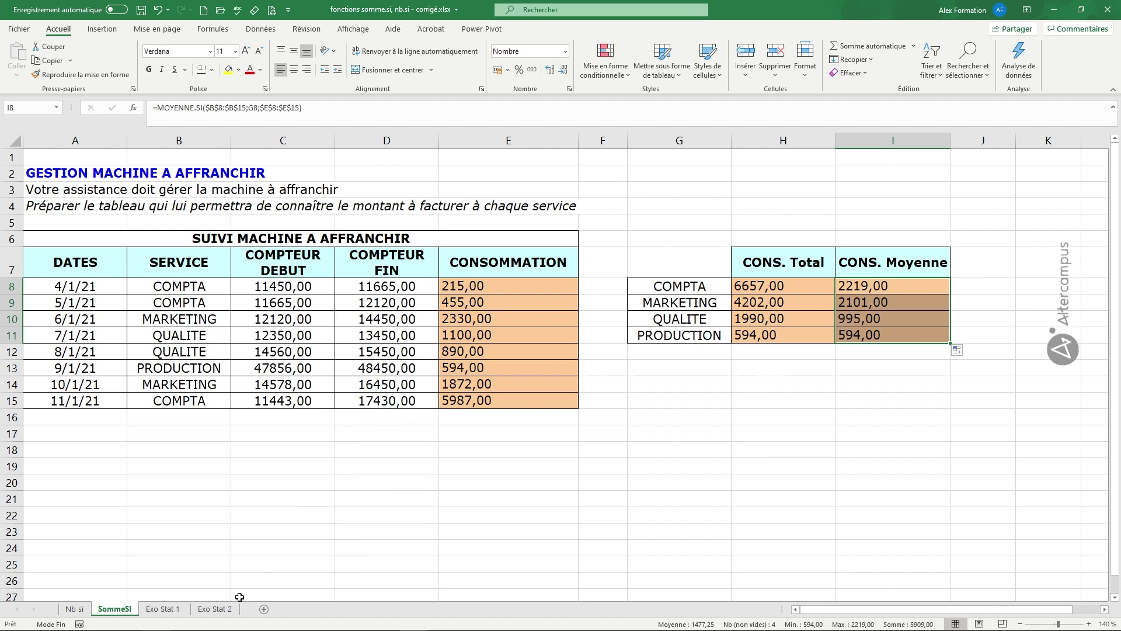
Open the Exo Stat 1 sheet and examine the Nbre and Montant Facturé summary against the Origine and Montant Facturé data columns.
{"action": "left_click", "coordinate": [162, 609]}
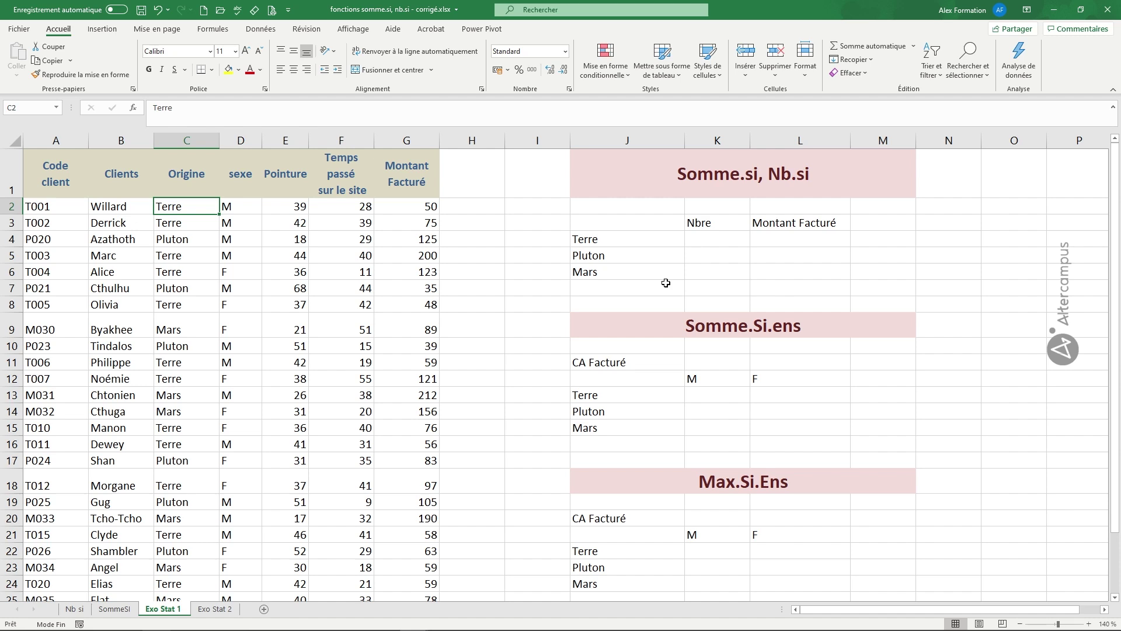
{"action": "left_click", "coordinate": [718, 238]}
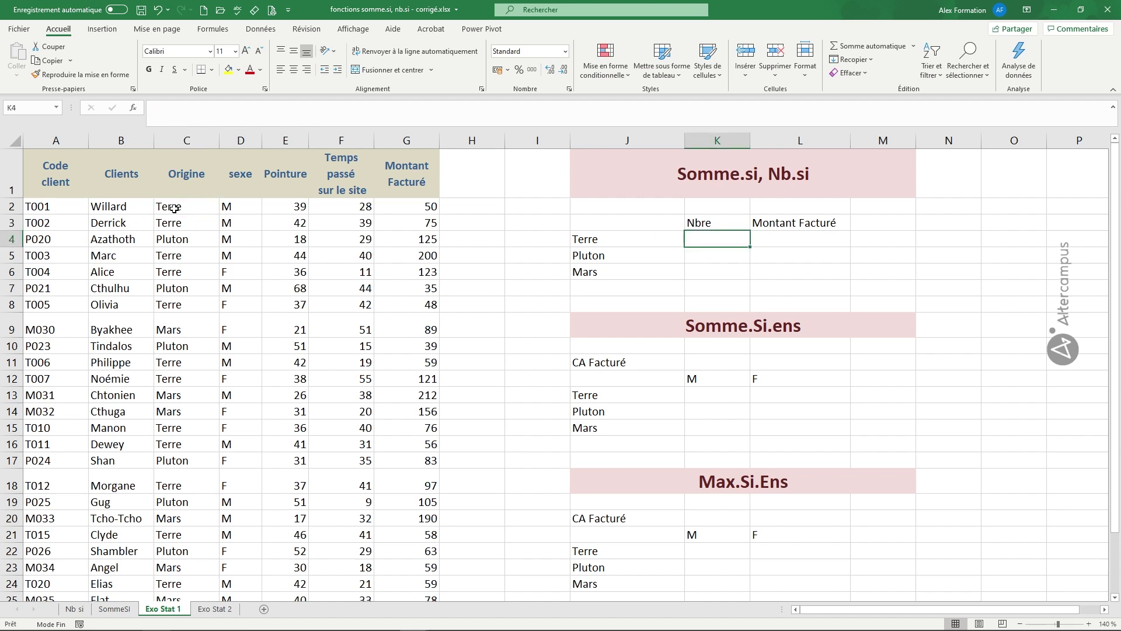
{"action": "left_click", "coordinate": [653, 255]}
{"action": "left_click", "coordinate": [655, 270]}
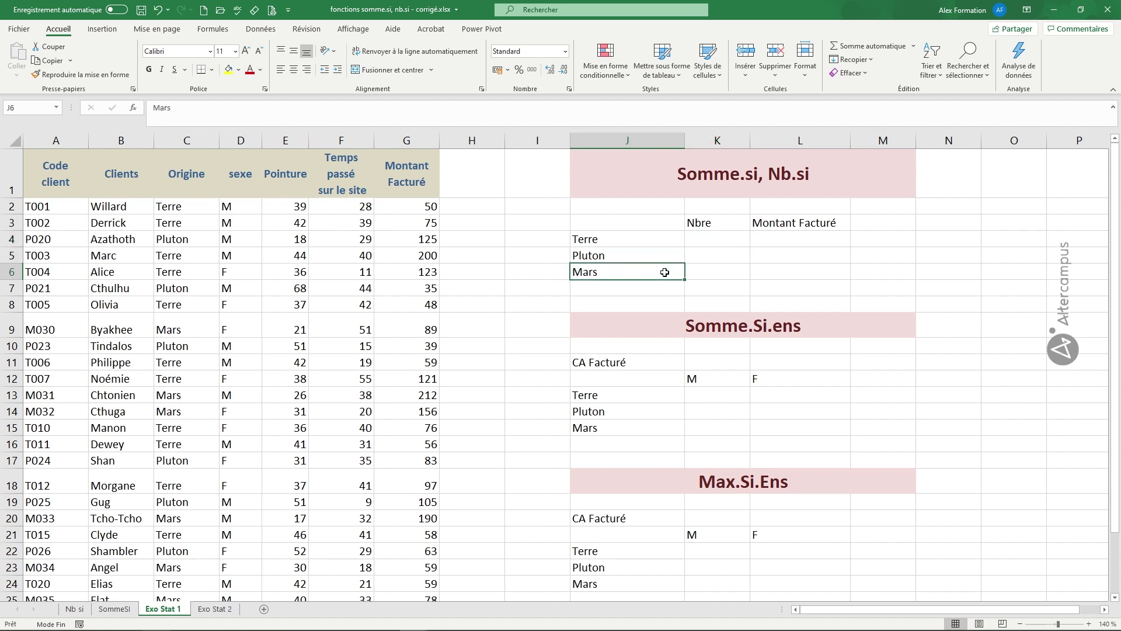
{"action": "left_click", "coordinate": [785, 237]}
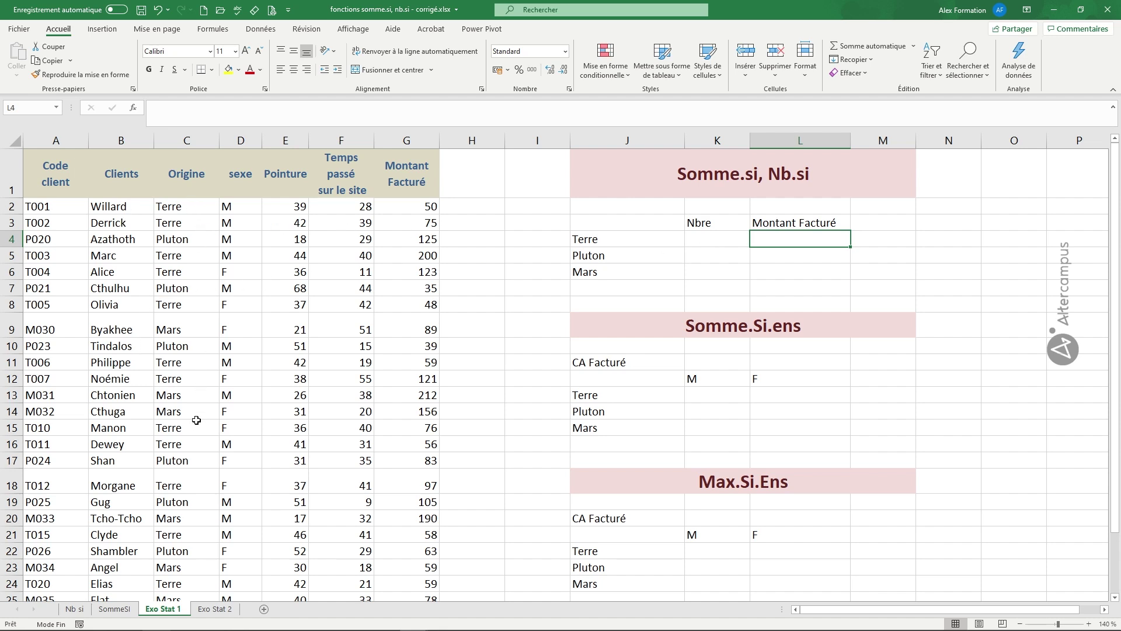
{"action": "left_click", "coordinate": [181, 207]}
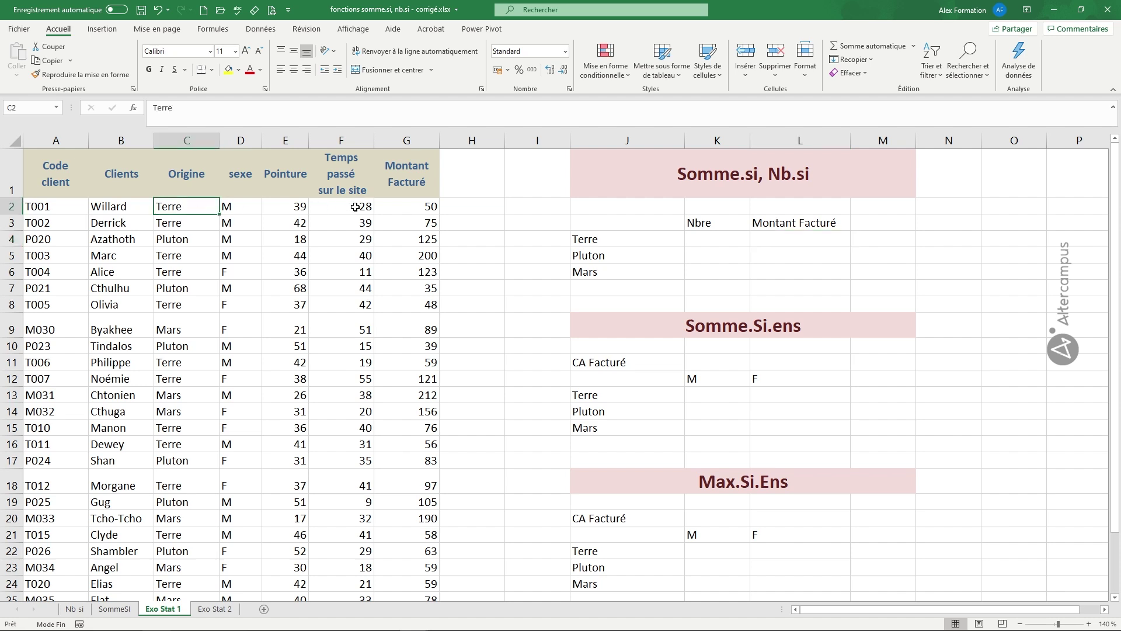
{"action": "left_click", "coordinate": [408, 206]}
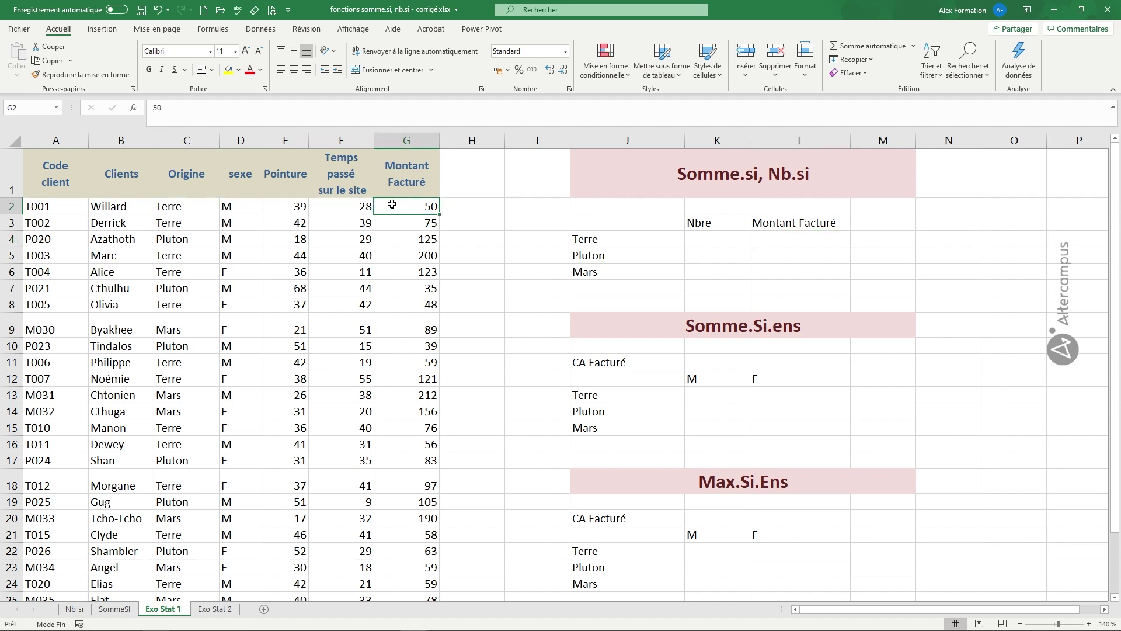
Define the workbook name PlgOrigine for the Origine data C2:C30, with the comment "Plage des origines".
{"action": "left_click", "coordinate": [175, 209]}
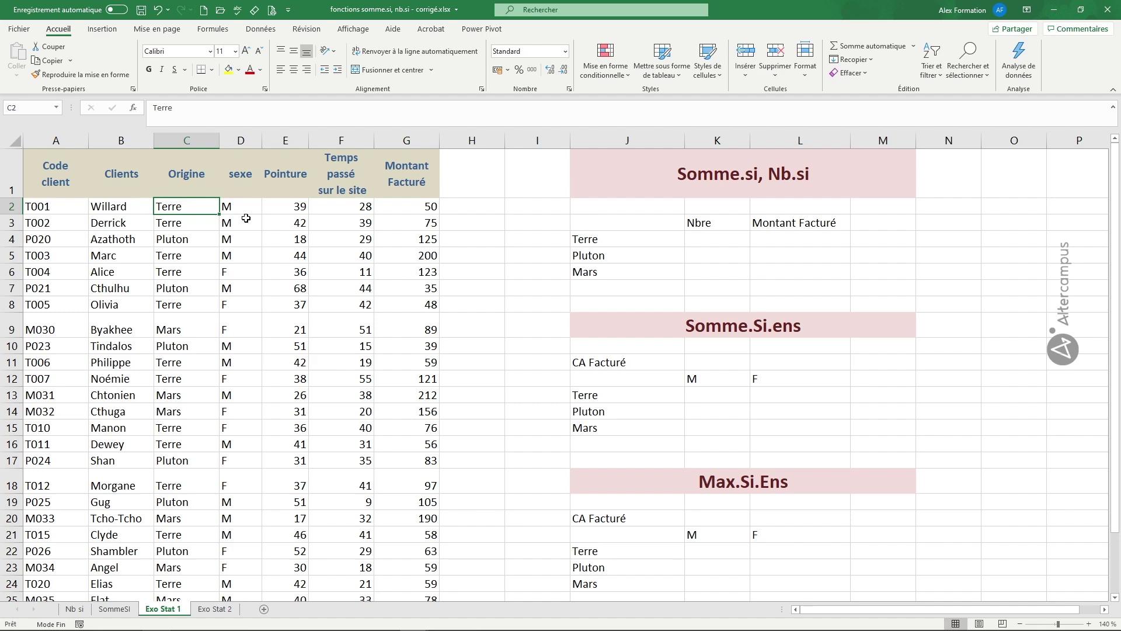
{"action": "key", "text": "ctrl+shift+Down"}
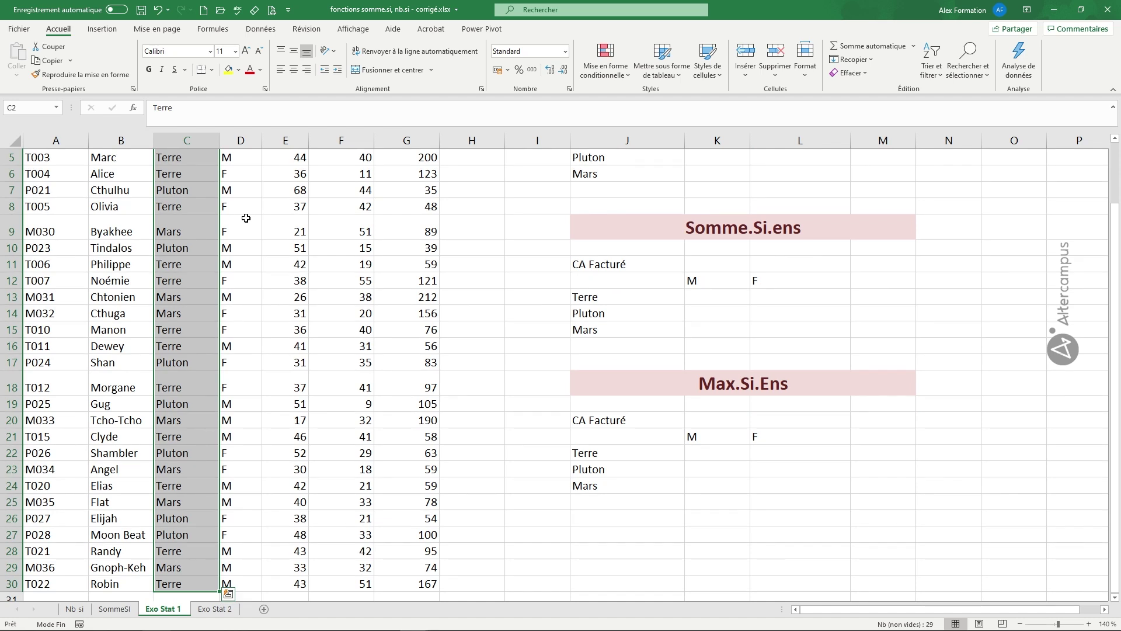
{"action": "left_click", "coordinate": [209, 31]}
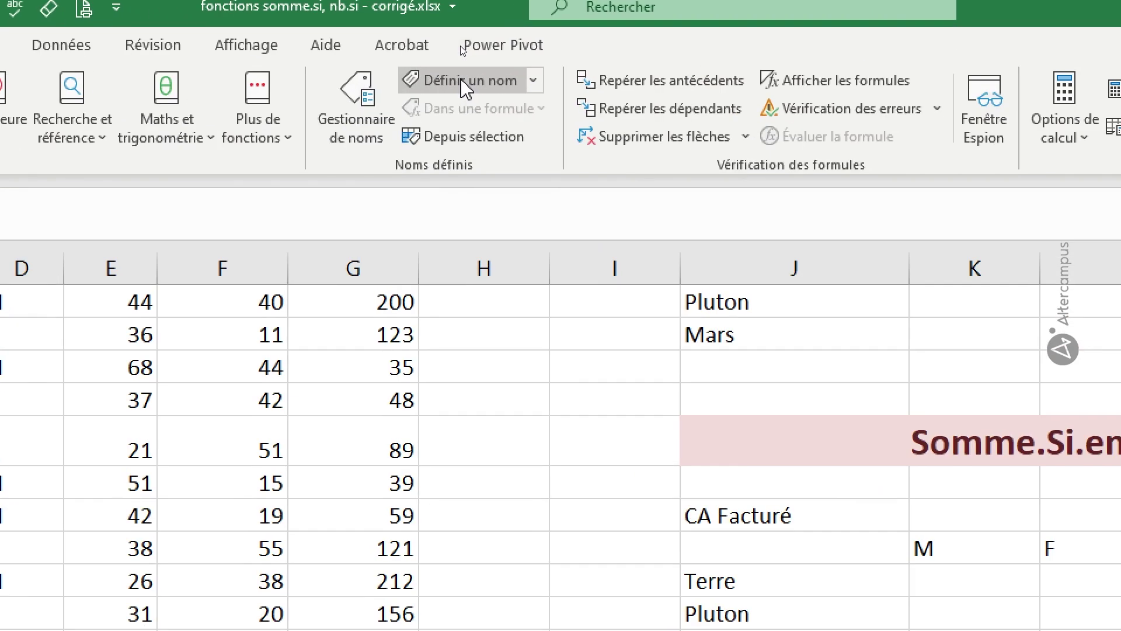
{"action": "left_click", "coordinate": [465, 81]}
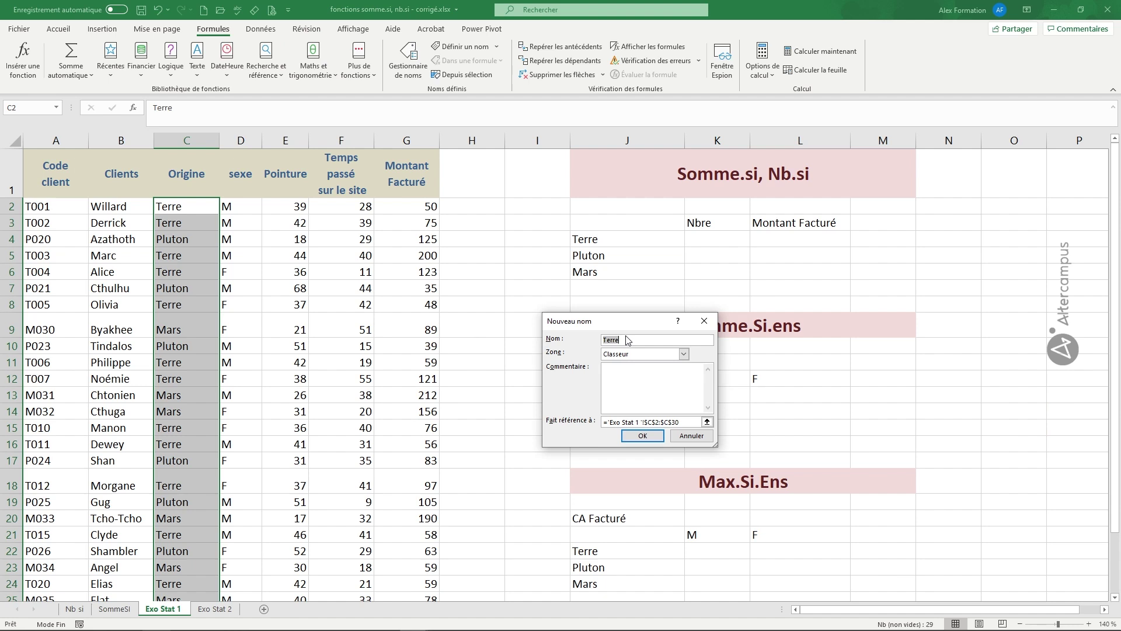
{"action": "type", "text": "PlgOrigine"}
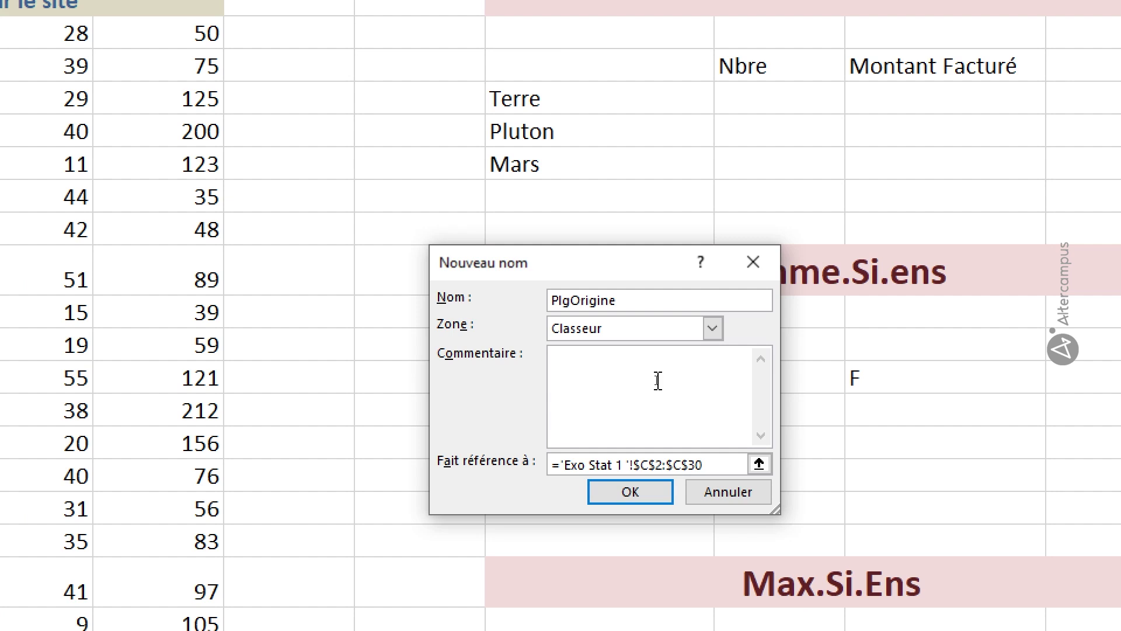
{"action": "type", "text": "Plage des origines"}
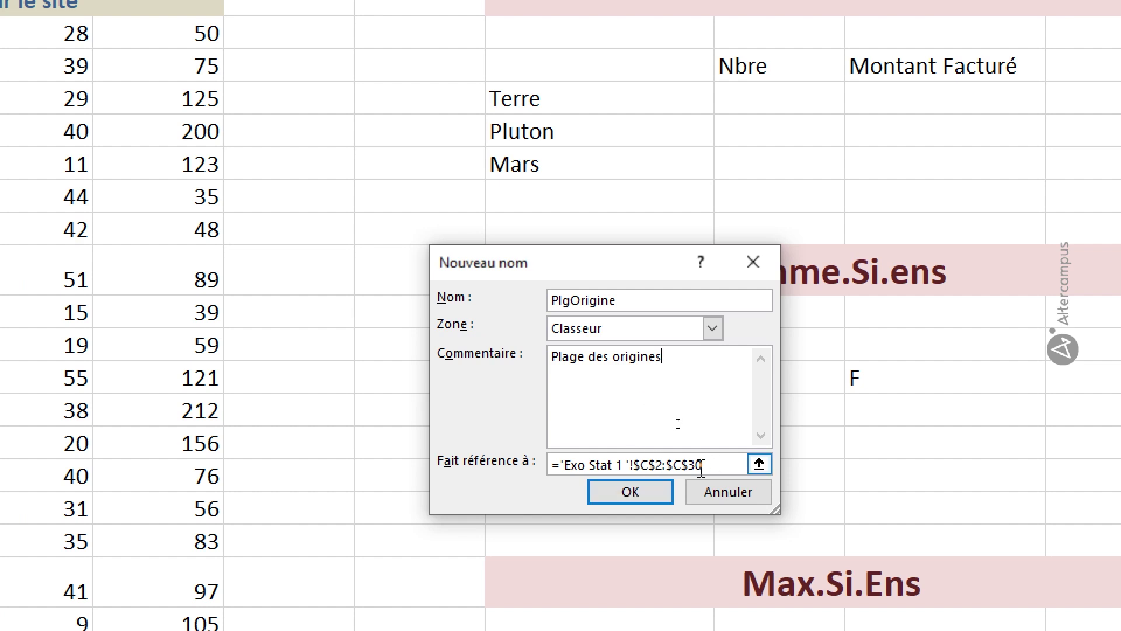
{"action": "left_click", "coordinate": [644, 491]}
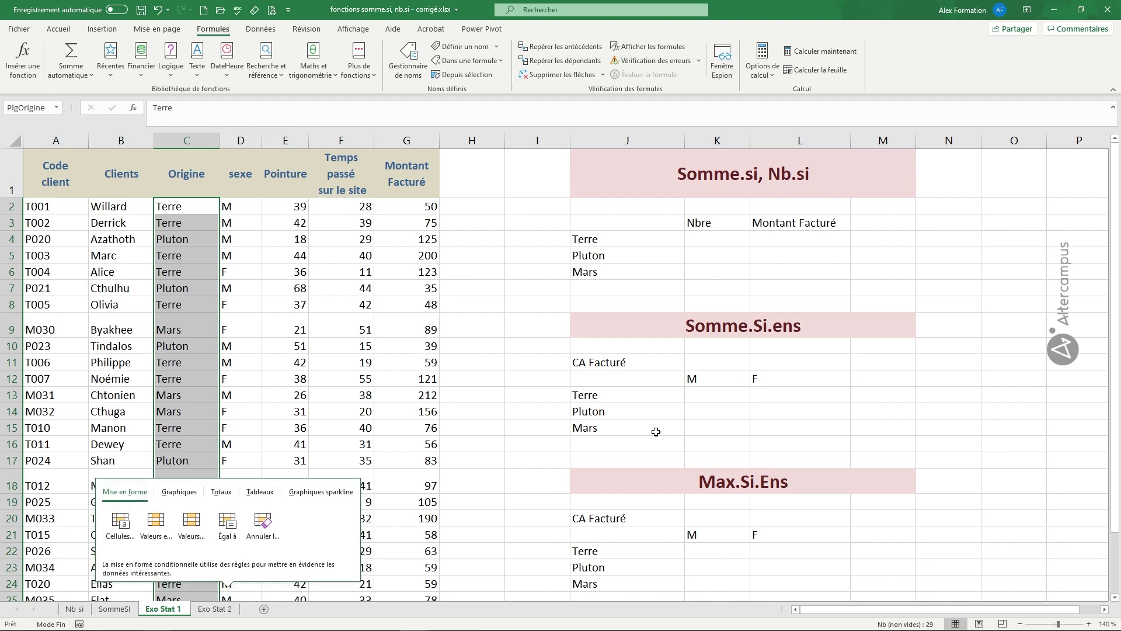
Define the workbook name PlgMontant for the Montant Facturé data G2:G30.
{"action": "left_click", "coordinate": [403, 210]}
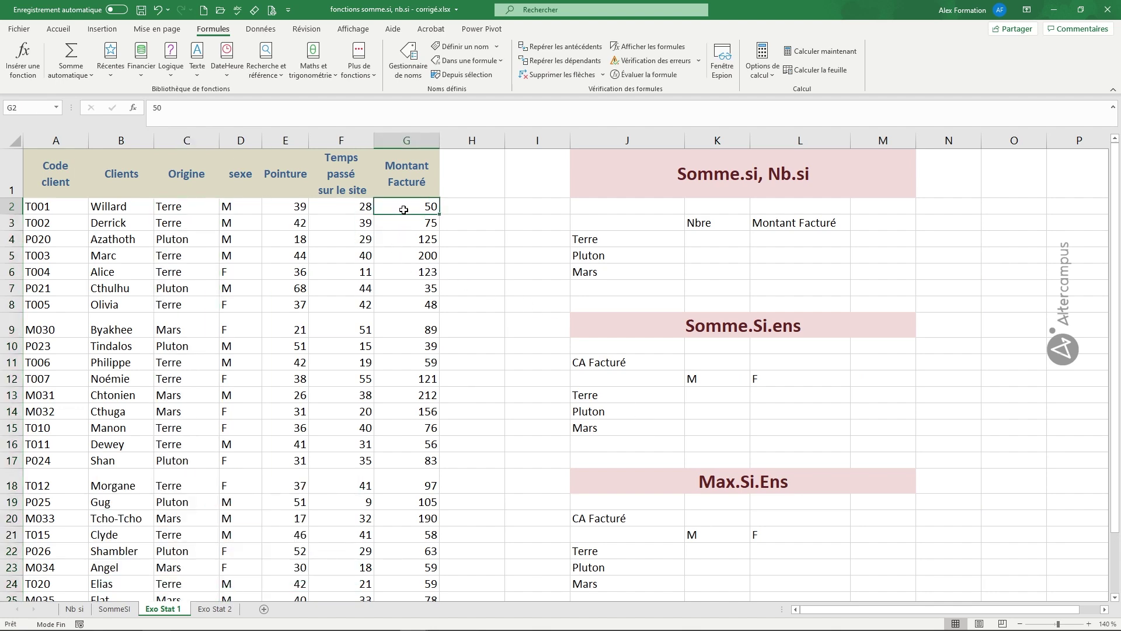
{"action": "key", "text": "ctrl+shift+Down"}
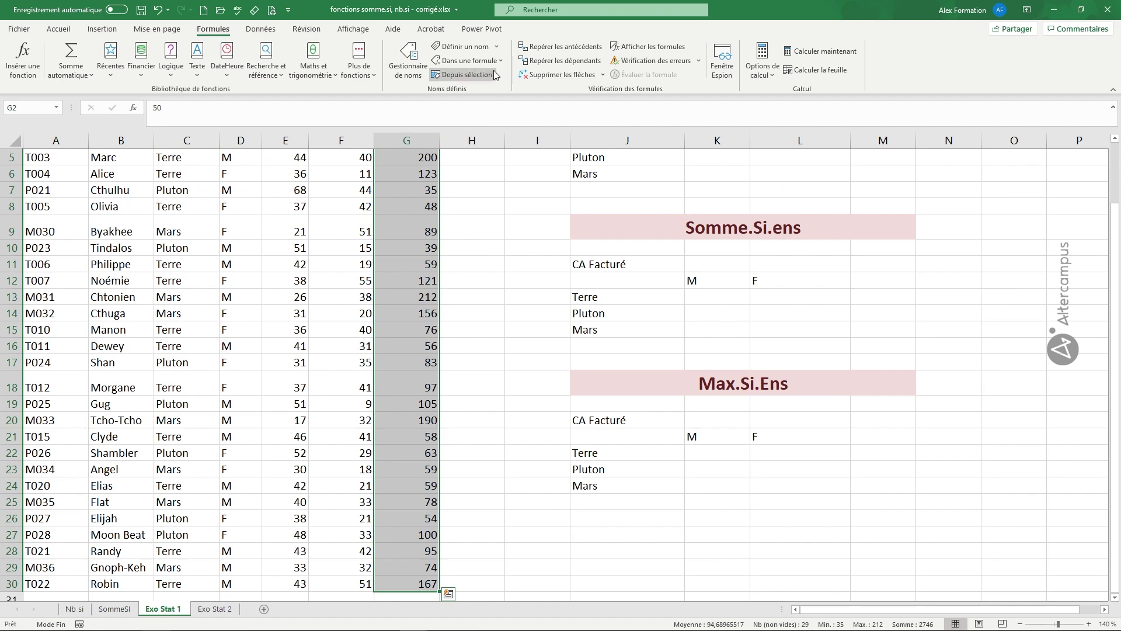
{"action": "left_click", "coordinate": [461, 47]}
{"action": "type", "text": "PlgMontant"}
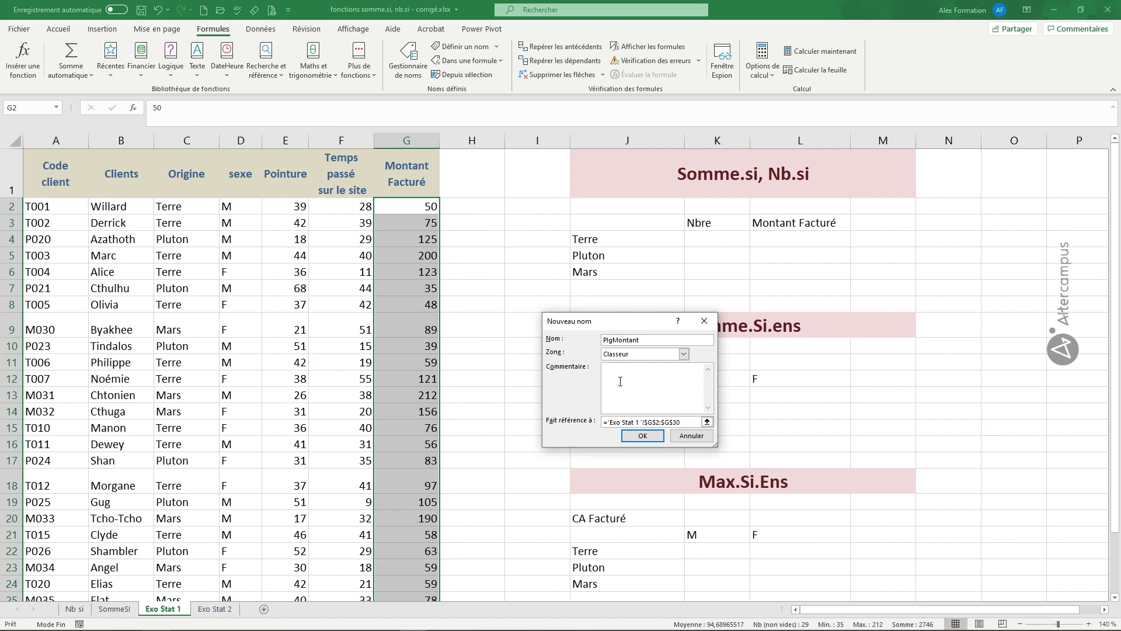
{"action": "left_click", "coordinate": [637, 435]}
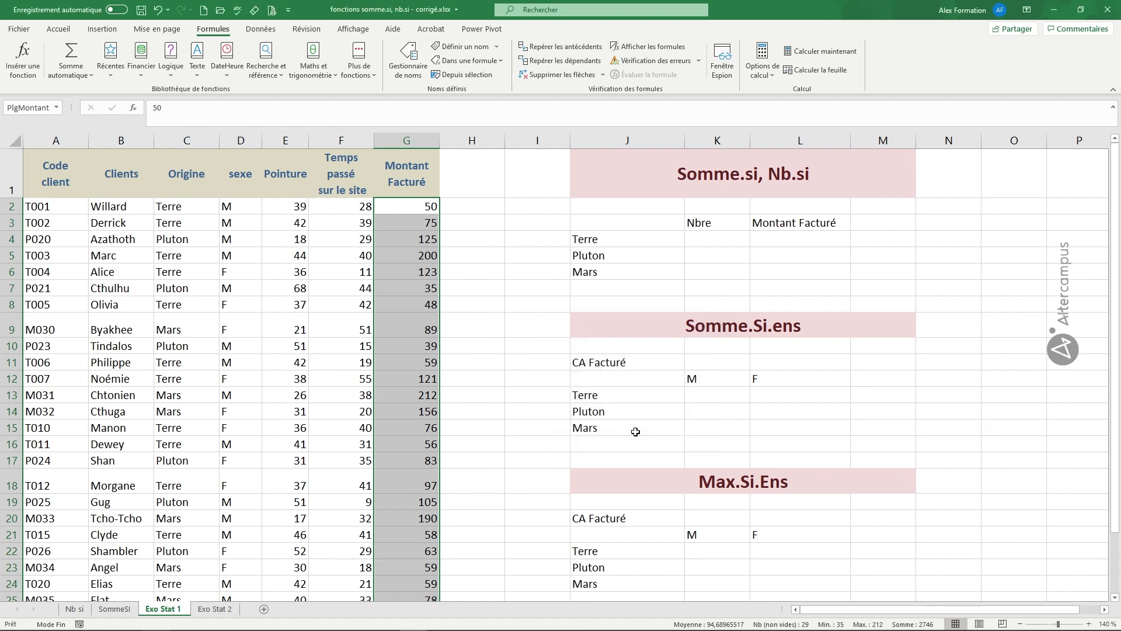
Count the clients per origin by entering =NB.SI(PlgOrigine;J4) in K4 and filling the formula down to K6.
{"action": "left_click", "coordinate": [721, 239]}
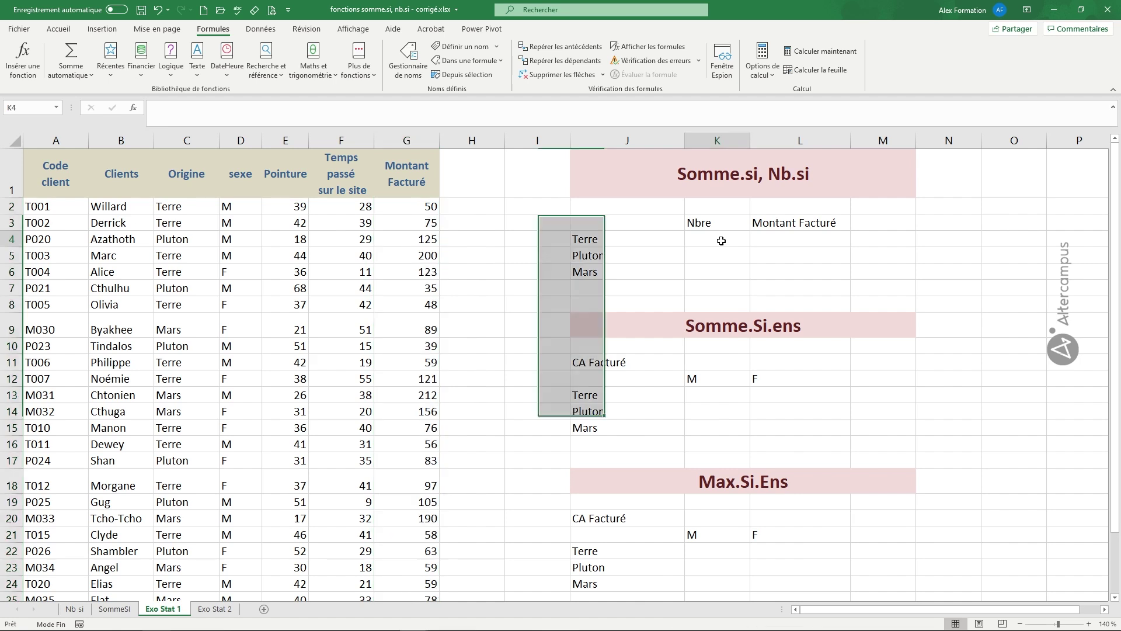
{"action": "left_click", "coordinate": [782, 237]}
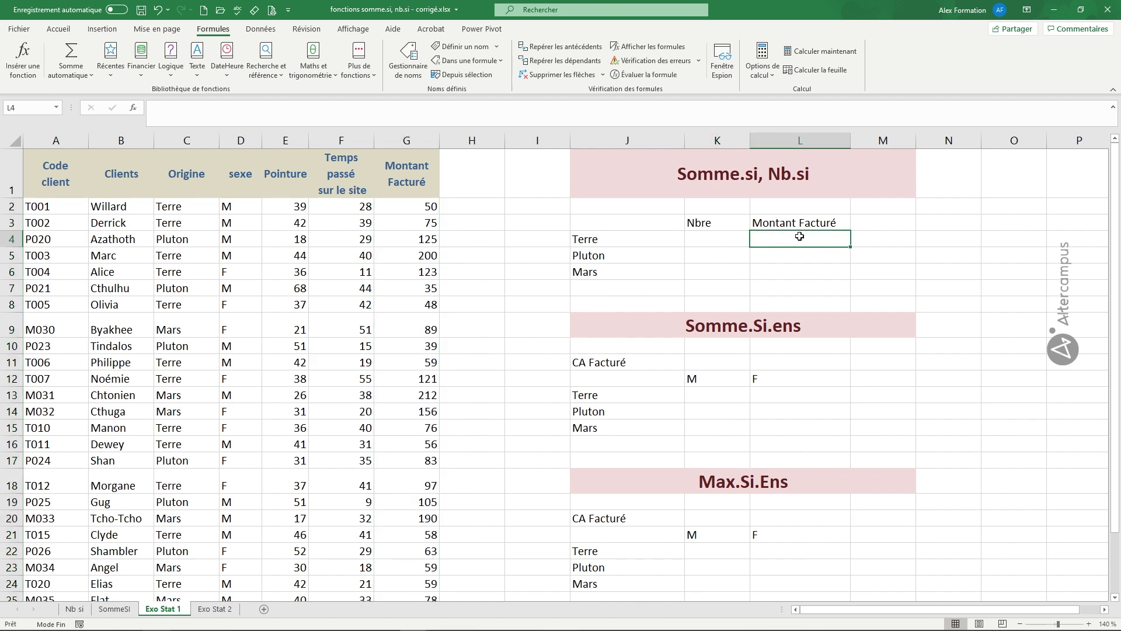
{"action": "left_click", "coordinate": [721, 238]}
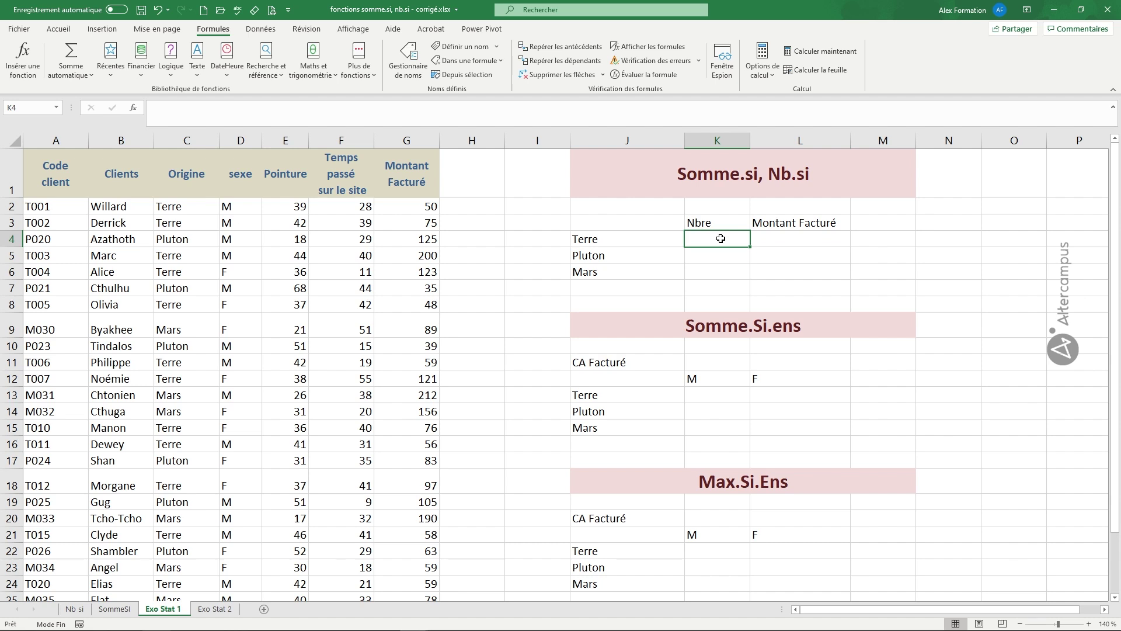
{"action": "type", "text": "=nb."}
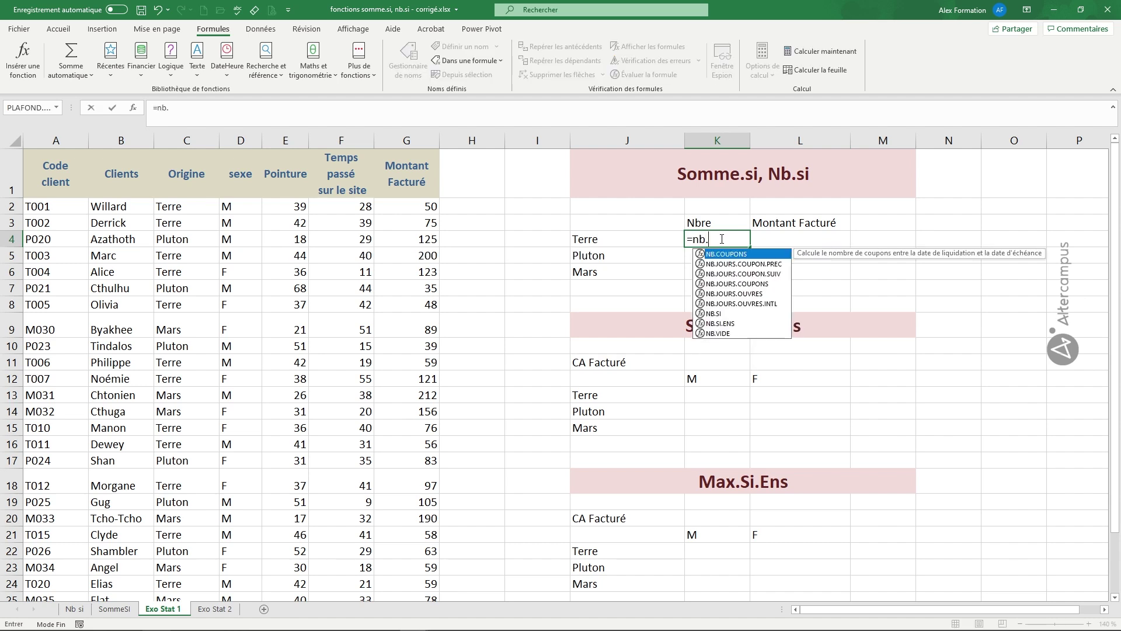
{"action": "type", "text": "si("}
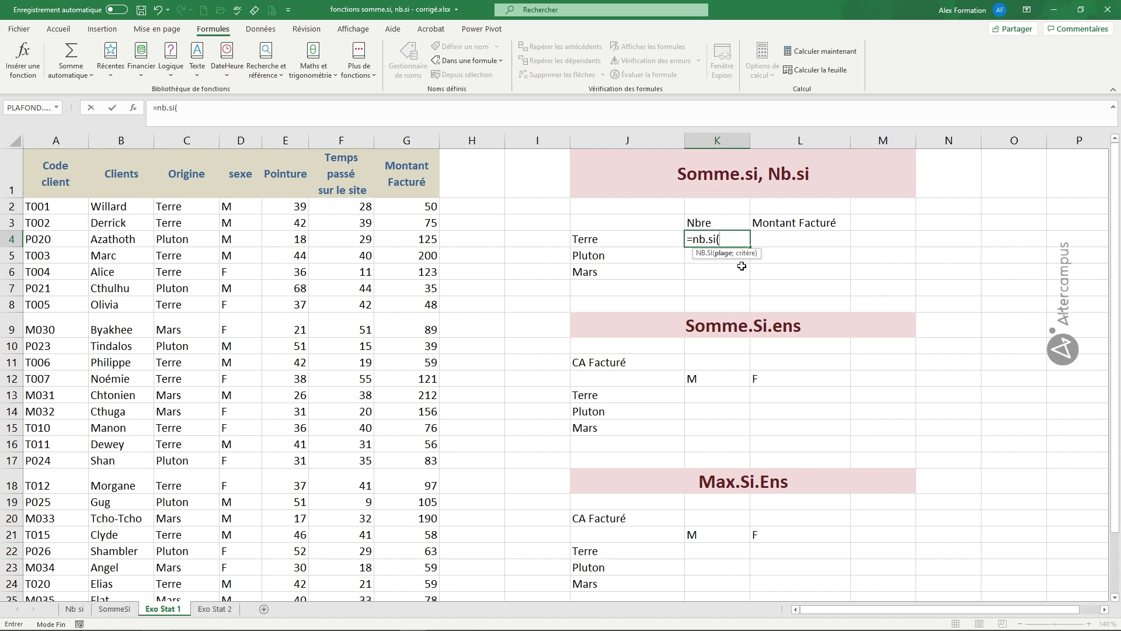
{"action": "type", "text": "pl"}
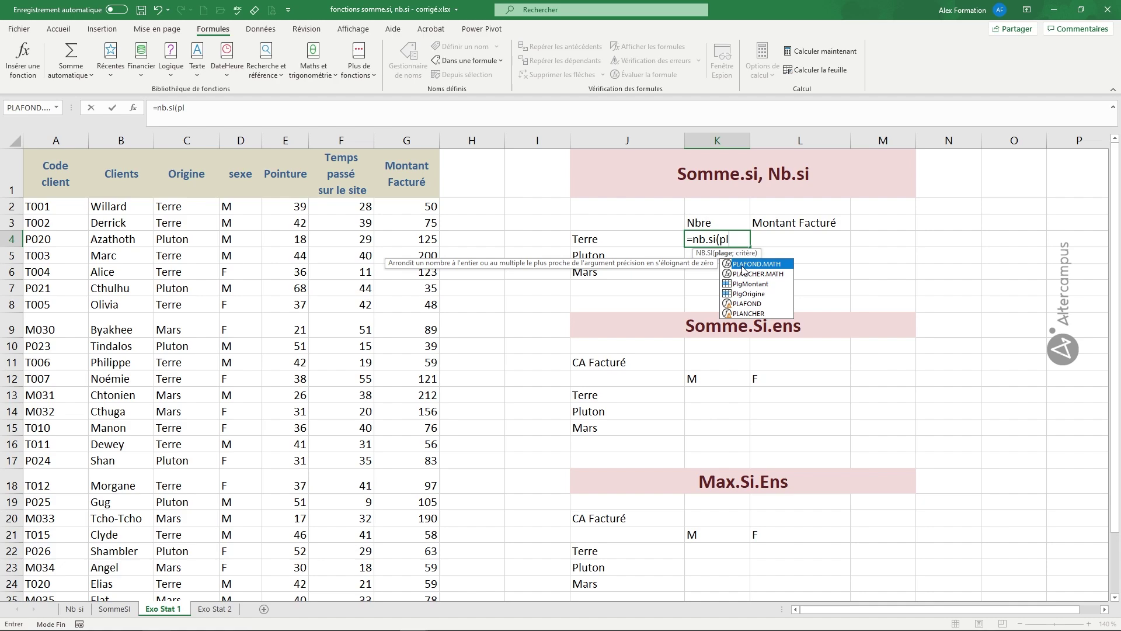
{"action": "type", "text": "g"}
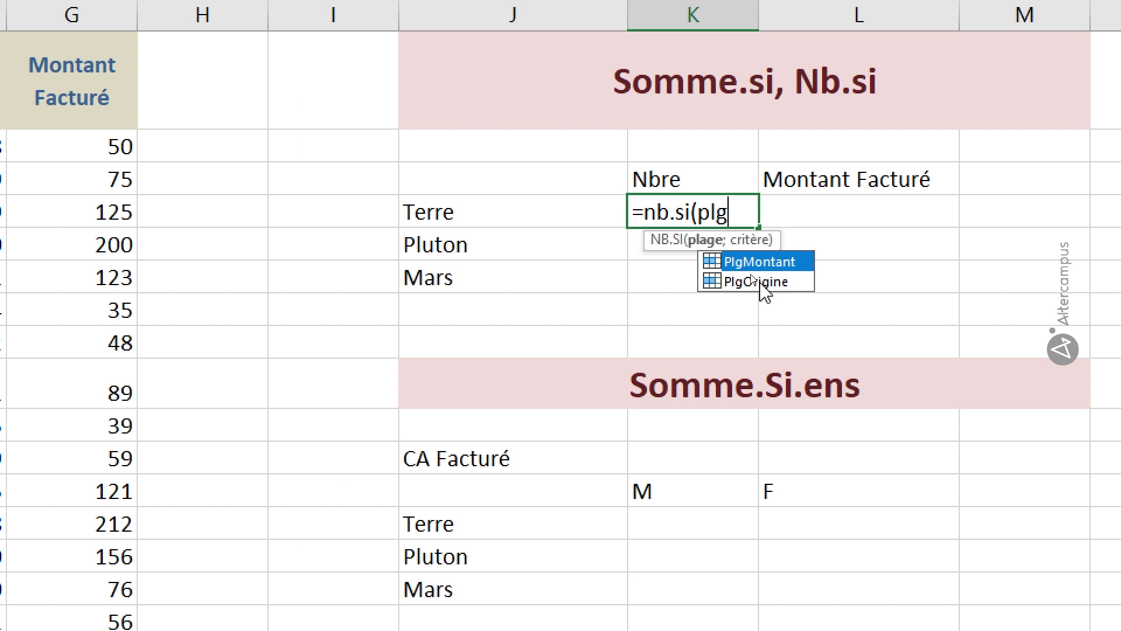
{"action": "left_click", "coordinate": [758, 279]}
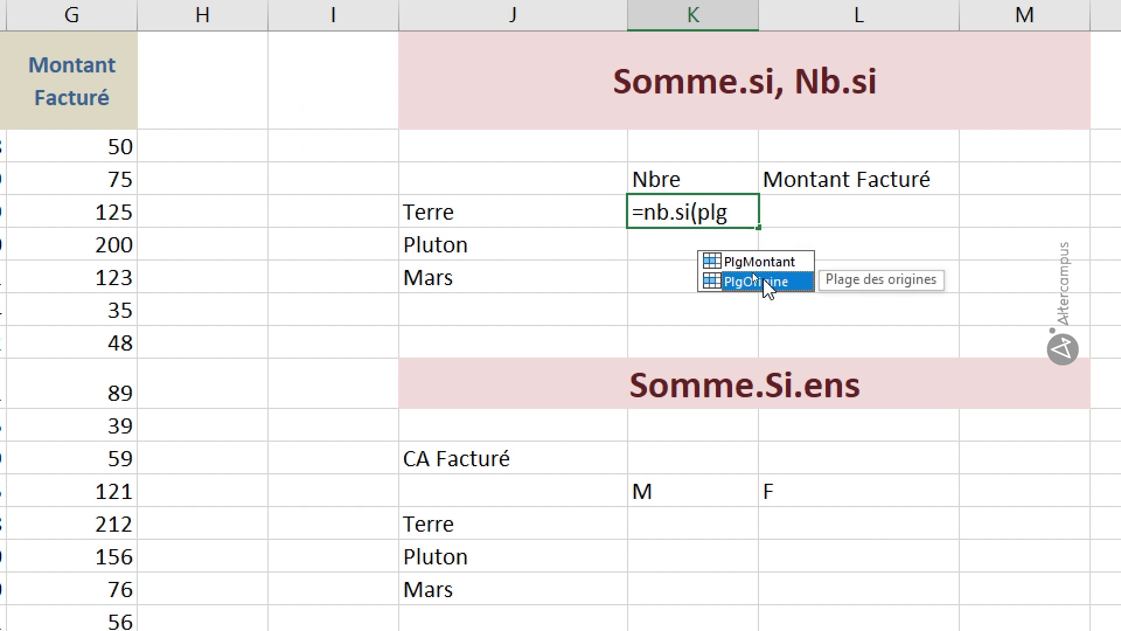
{"action": "double_click", "coordinate": [764, 281]}
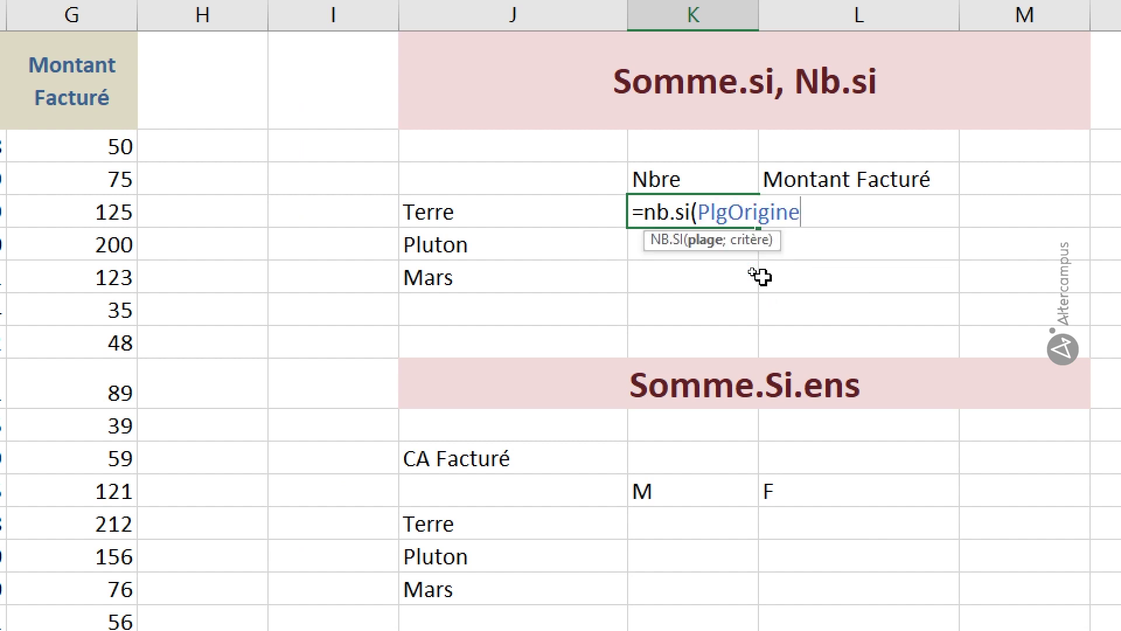
{"action": "type", "text": ";"}
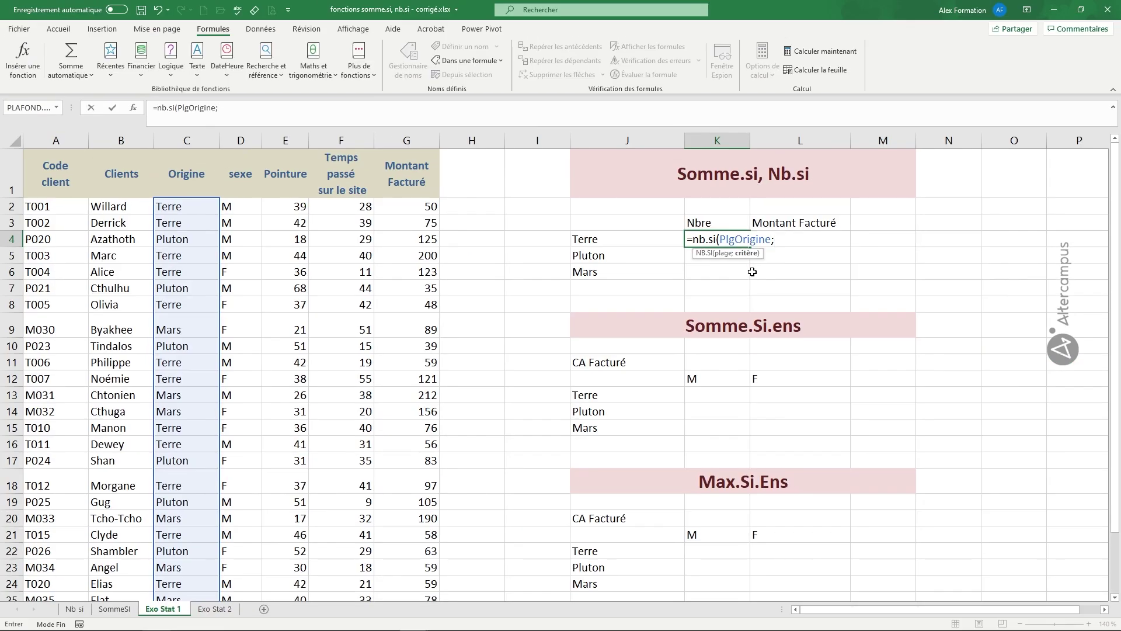
{"action": "left_click", "coordinate": [631, 237]}
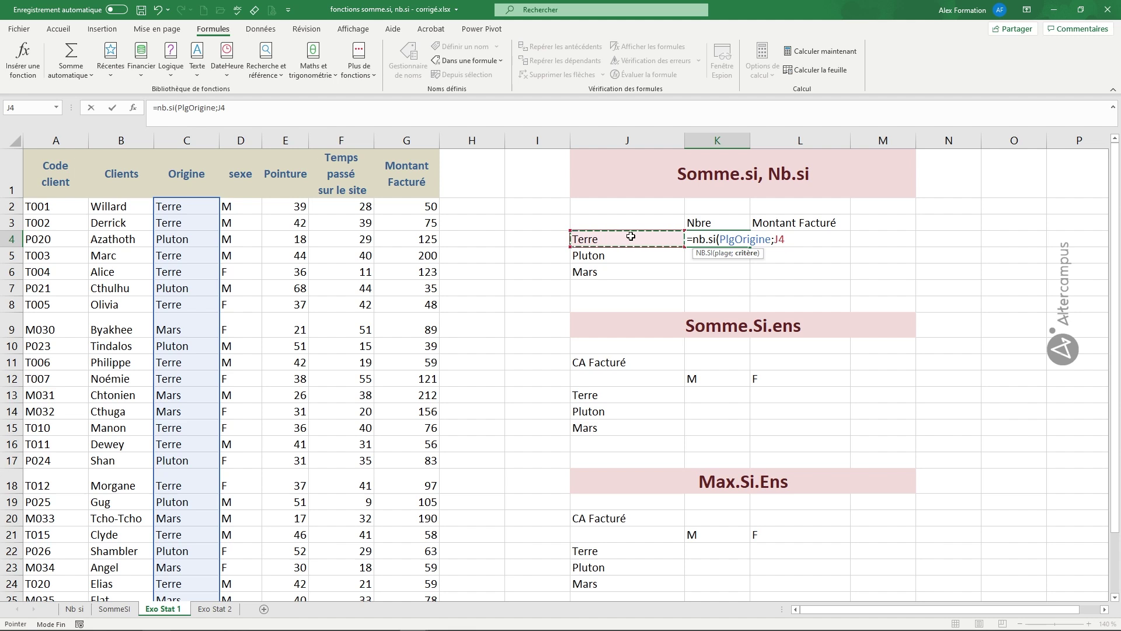
{"action": "type", "text": ")"}
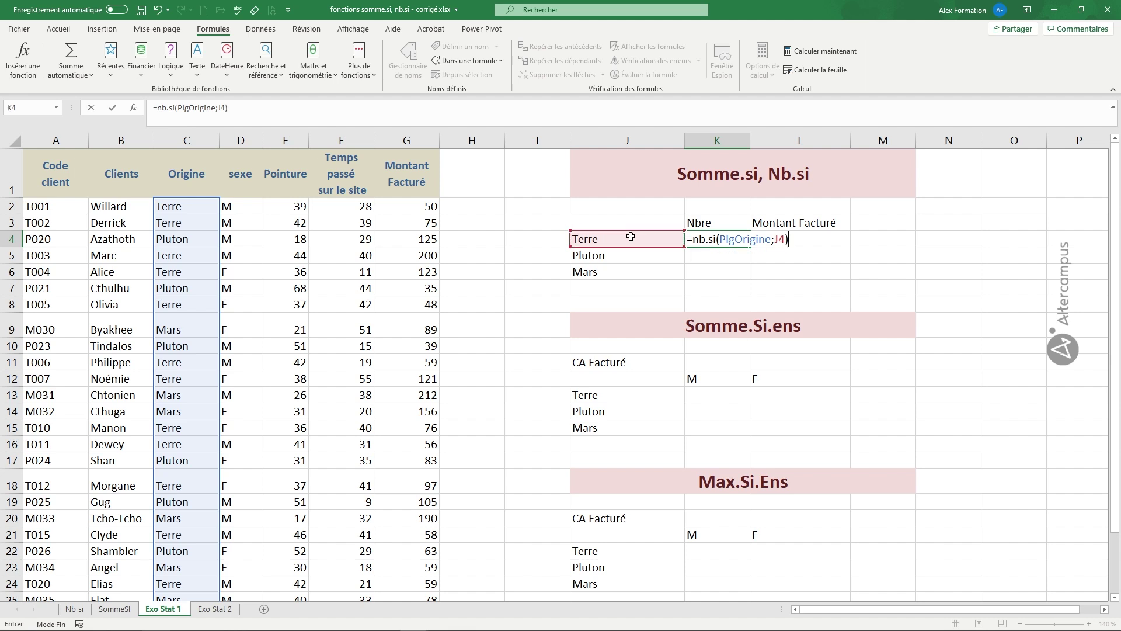
{"action": "key", "text": "Return"}
{"action": "left_click", "coordinate": [732, 241]}
{"action": "double_click", "coordinate": [751, 247]}
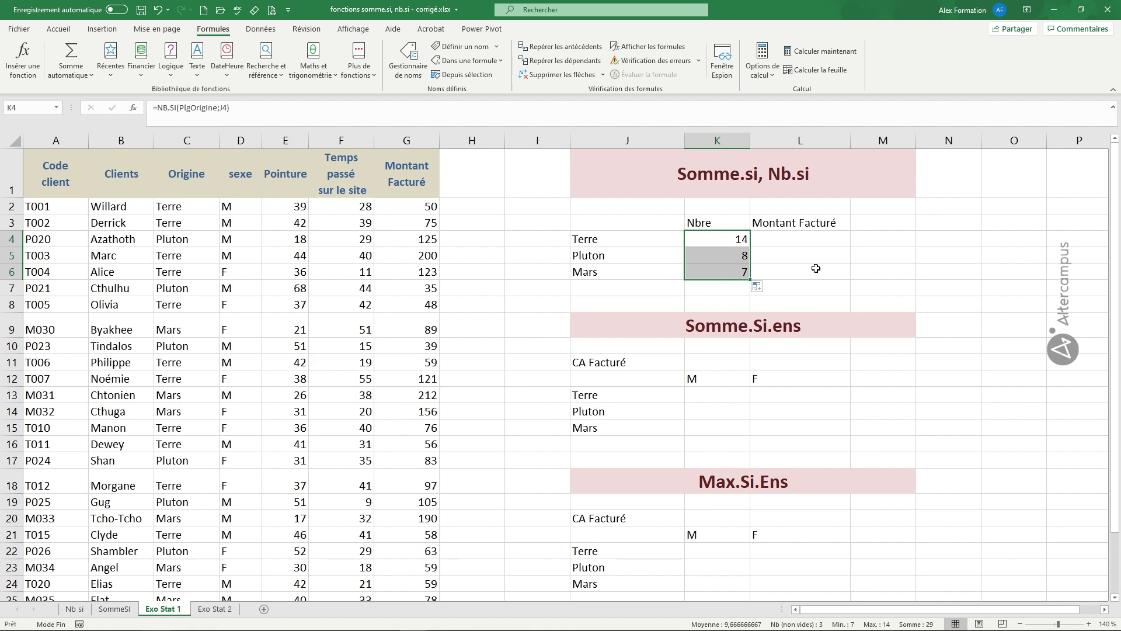
Total the invoiced amount per origin by entering =SOMME.SI(PlgOrigine;J4;PlgMontant) in L4 and filling the formula down to L6.
{"action": "left_click", "coordinate": [811, 242]}
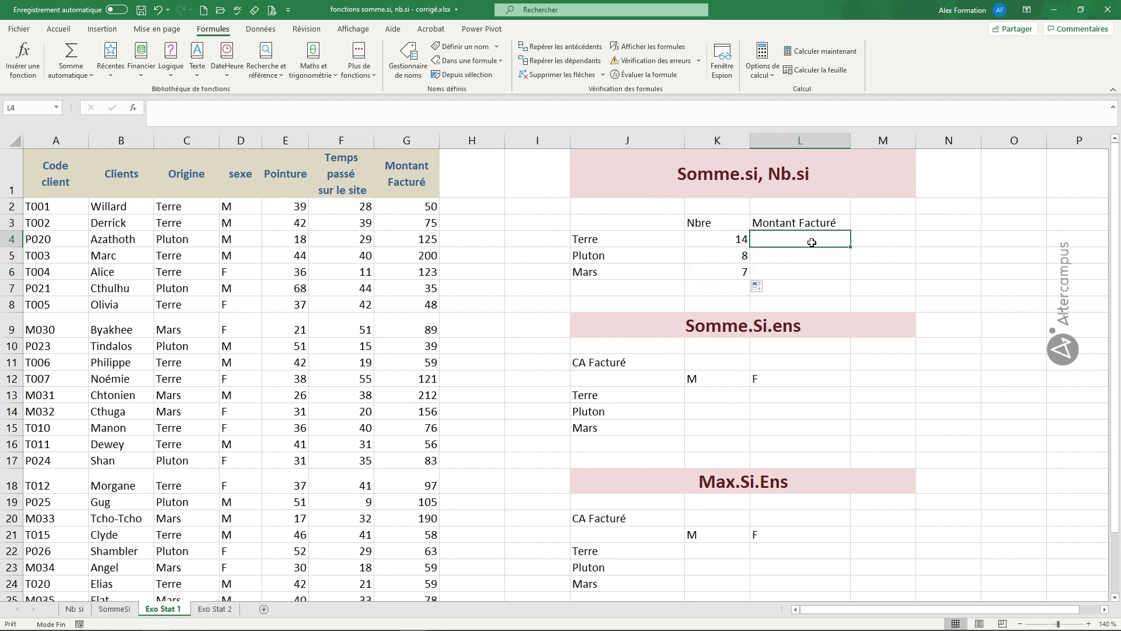
{"action": "type", "text": "=s"}
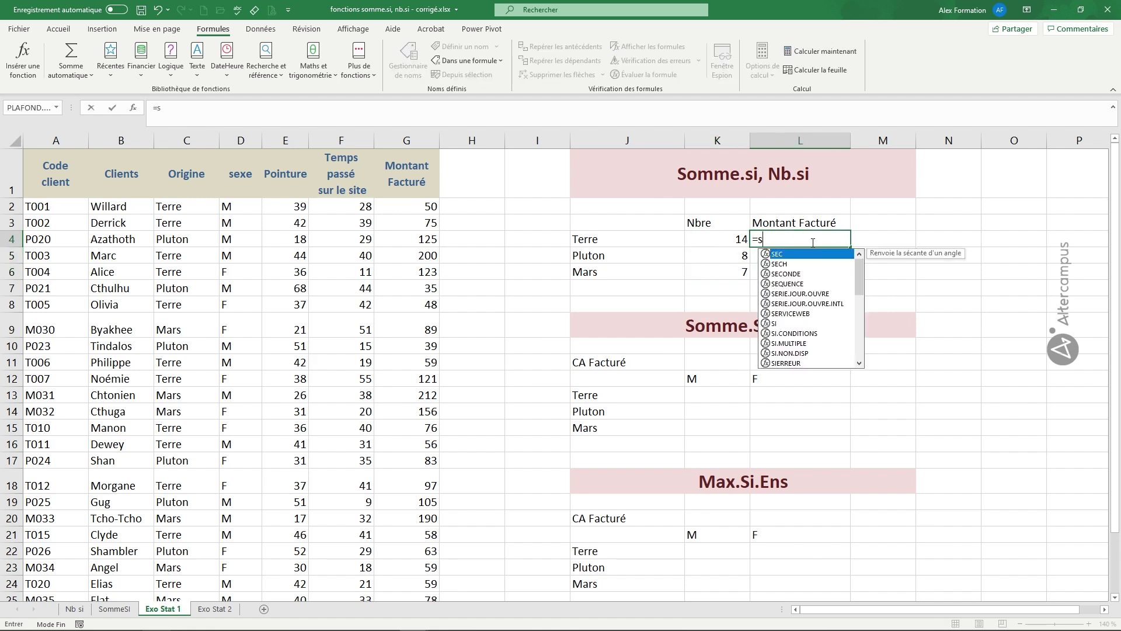
{"action": "type", "text": "omme.si"}
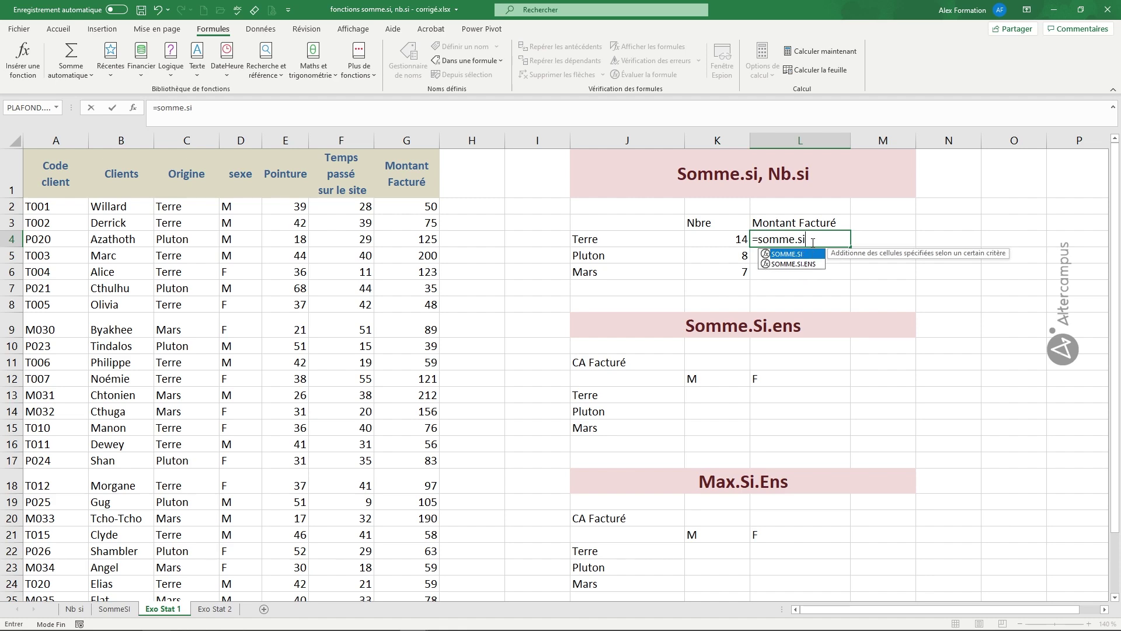
{"action": "type", "text": "("}
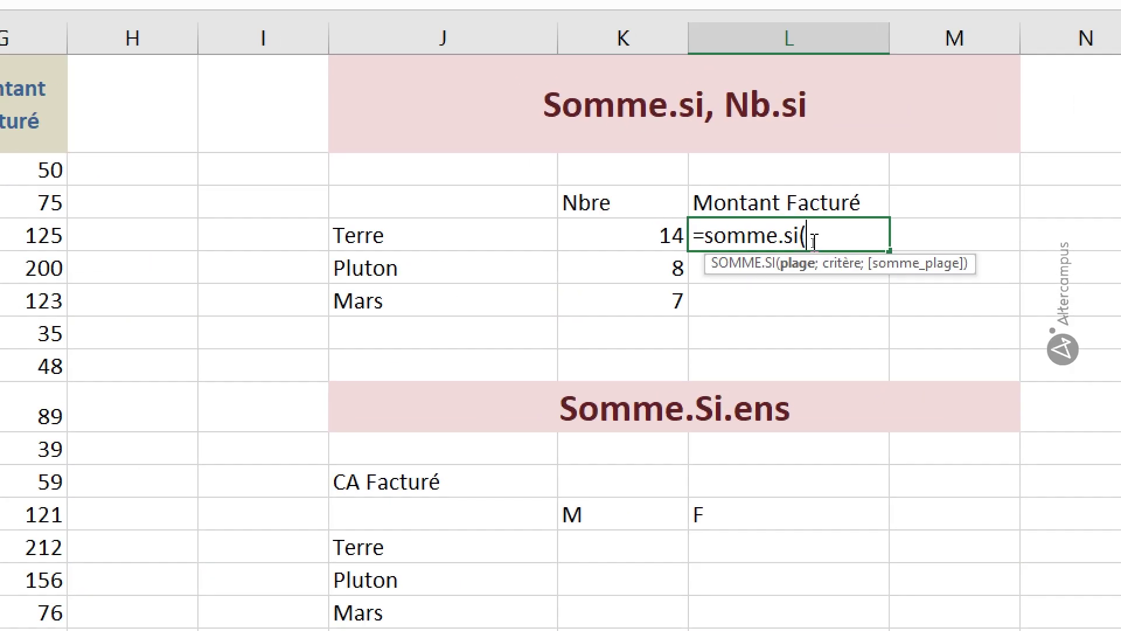
{"action": "type", "text": "plg"}
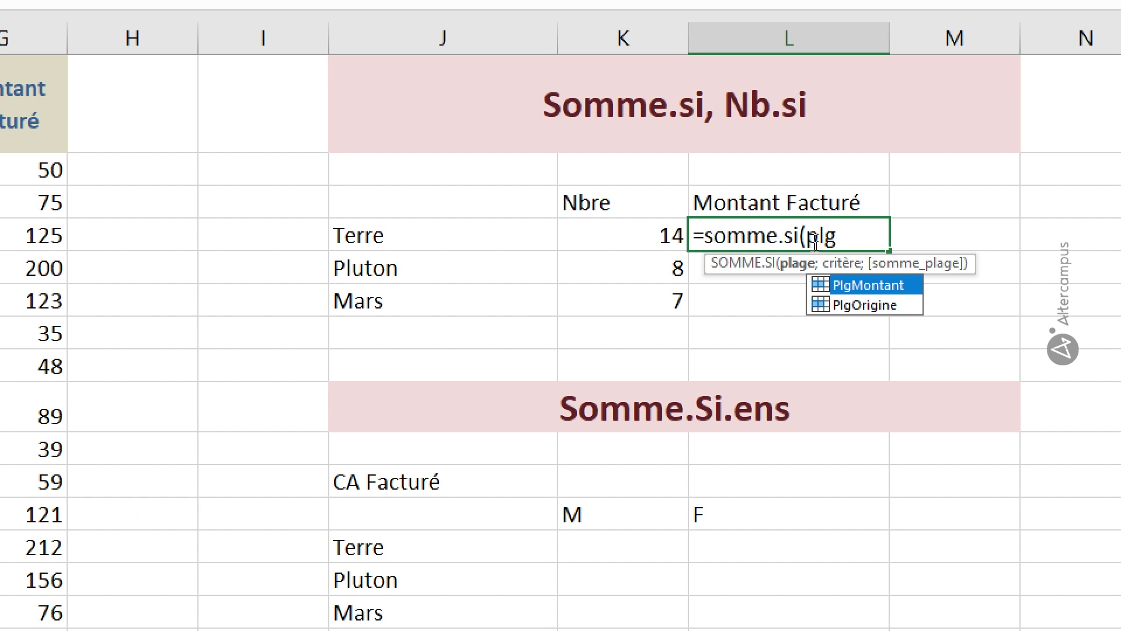
{"action": "double_click", "coordinate": [851, 304]}
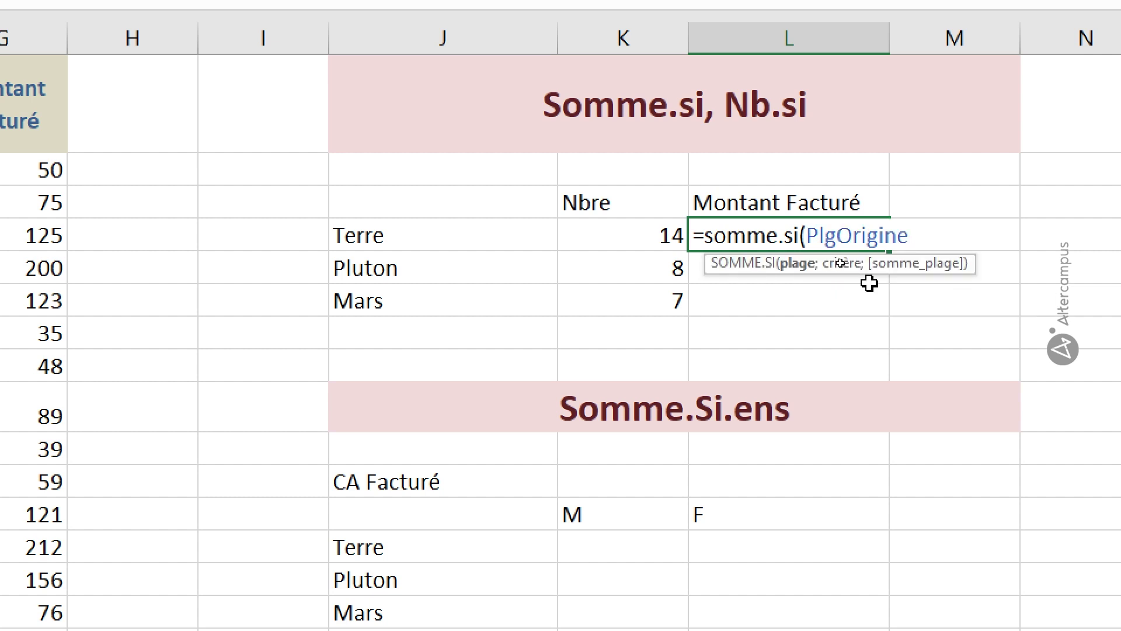
{"action": "type", "text": ";"}
{"action": "left_click", "coordinate": [382, 242]}
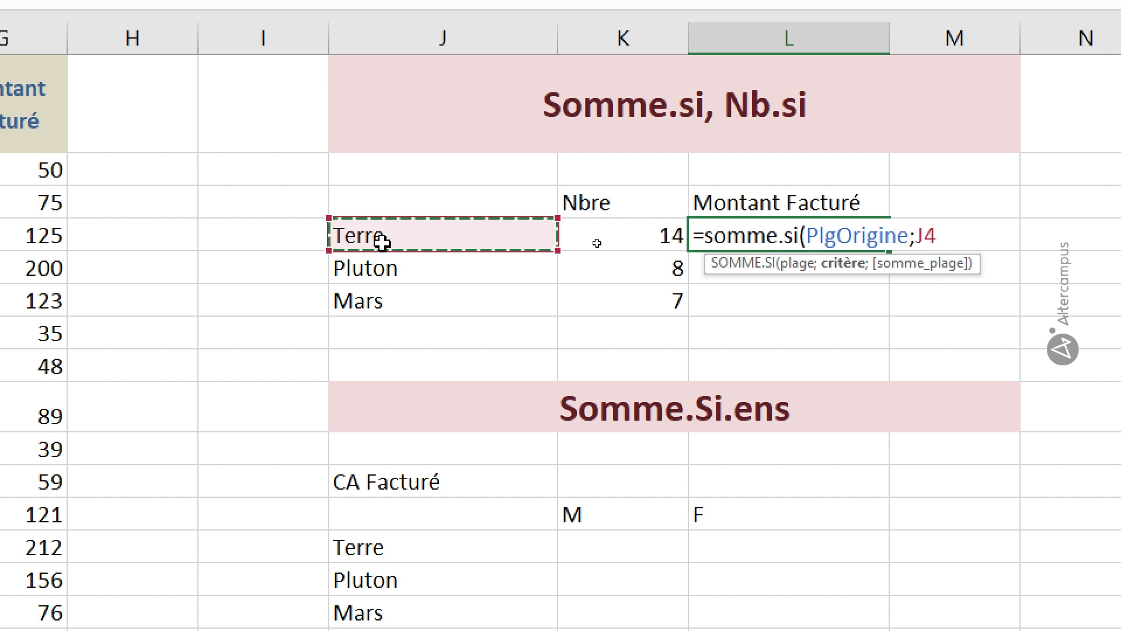
{"action": "type", "text": ";"}
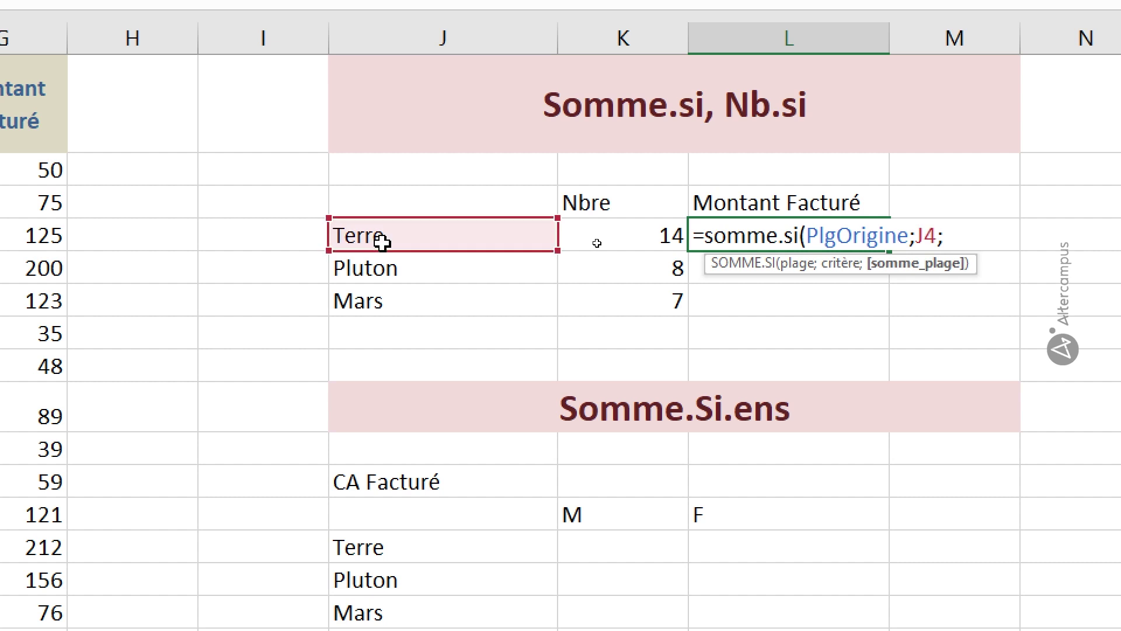
{"action": "type", "text": "plg"}
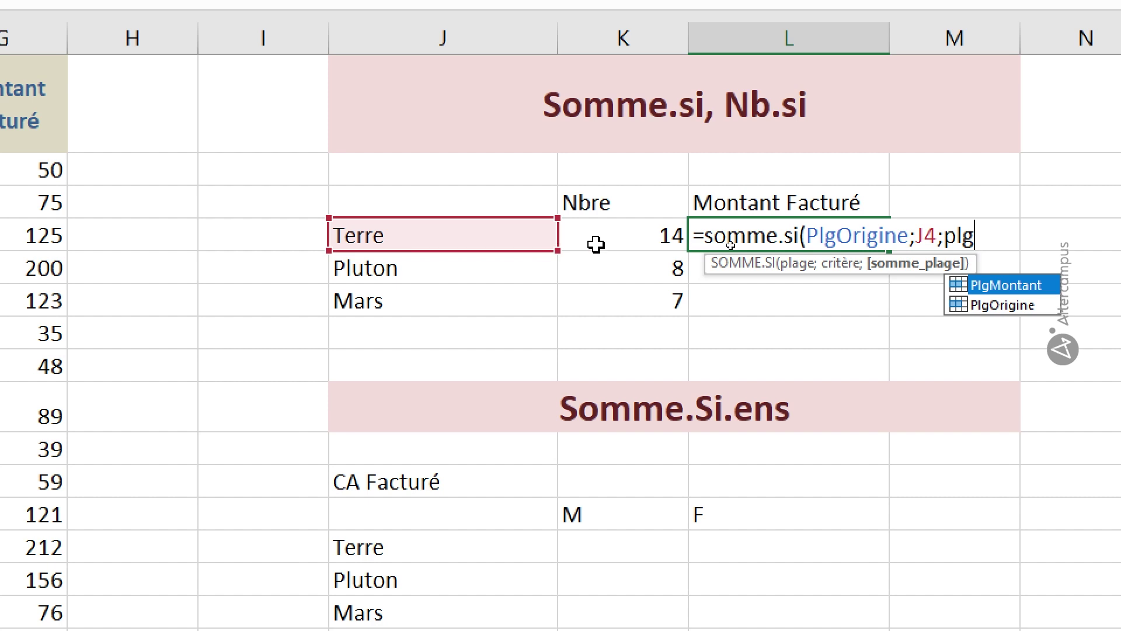
{"action": "double_click", "coordinate": [976, 284]}
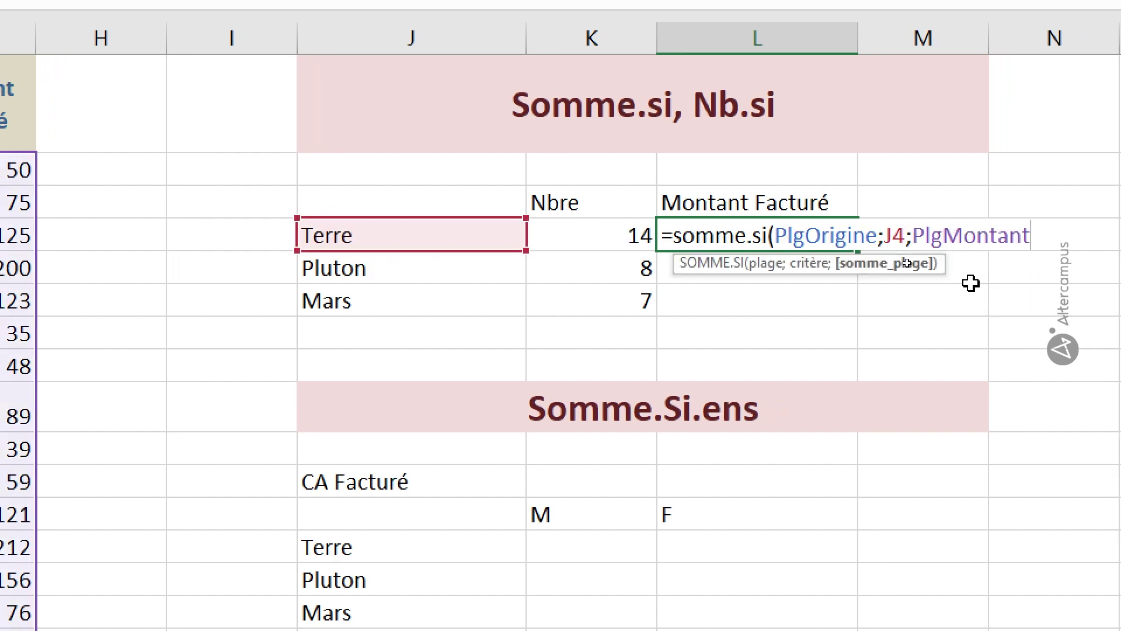
{"action": "type", "text": ")"}
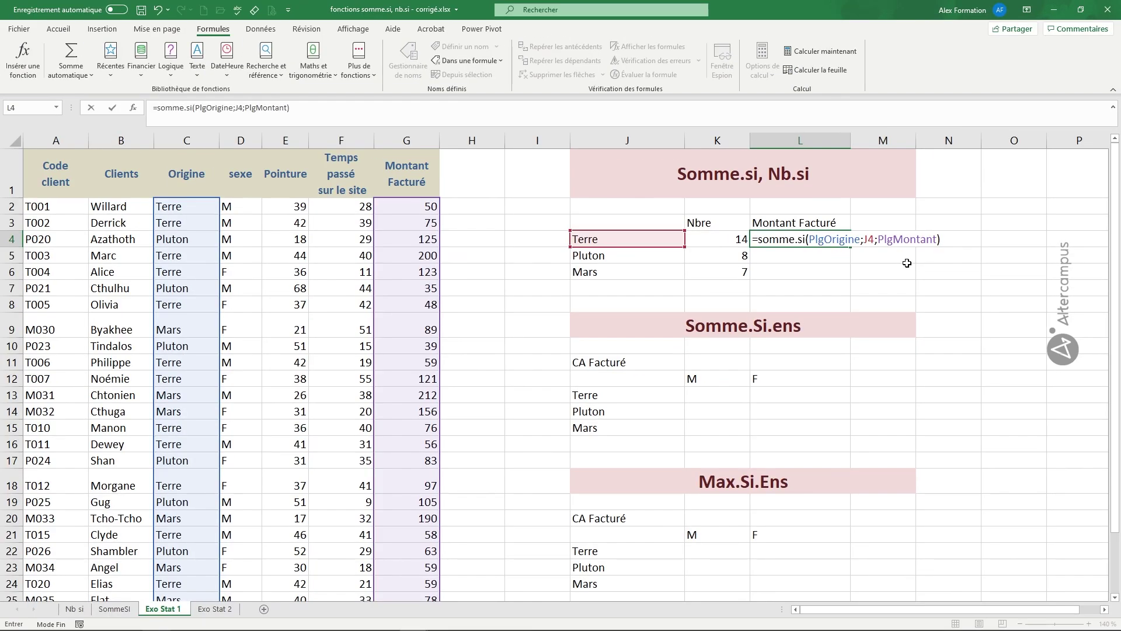
{"action": "key", "text": "Return"}
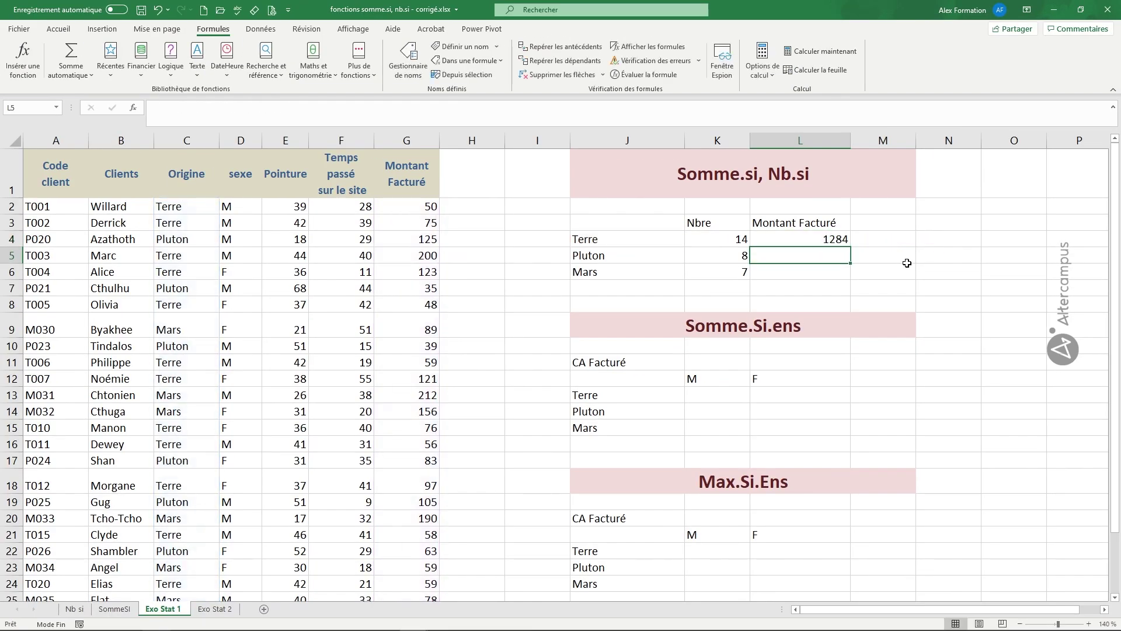
{"action": "left_click", "coordinate": [835, 239]}
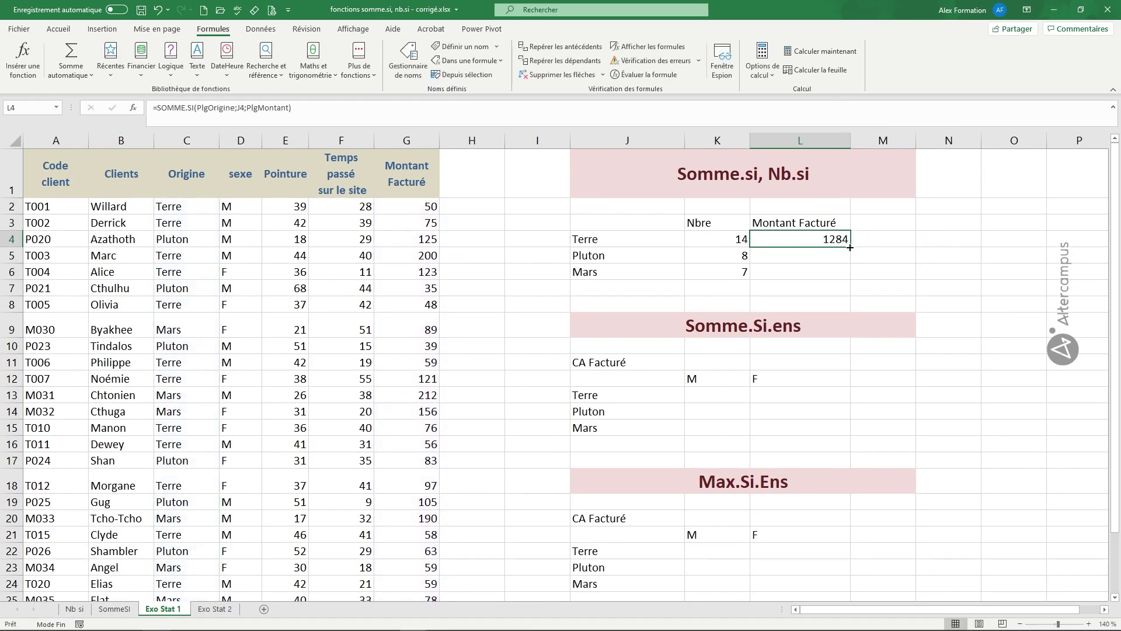
{"action": "left_click_drag", "start_coordinate": [850, 247], "coordinate": [850, 275]}
{"action": "left_click", "coordinate": [899, 246]}
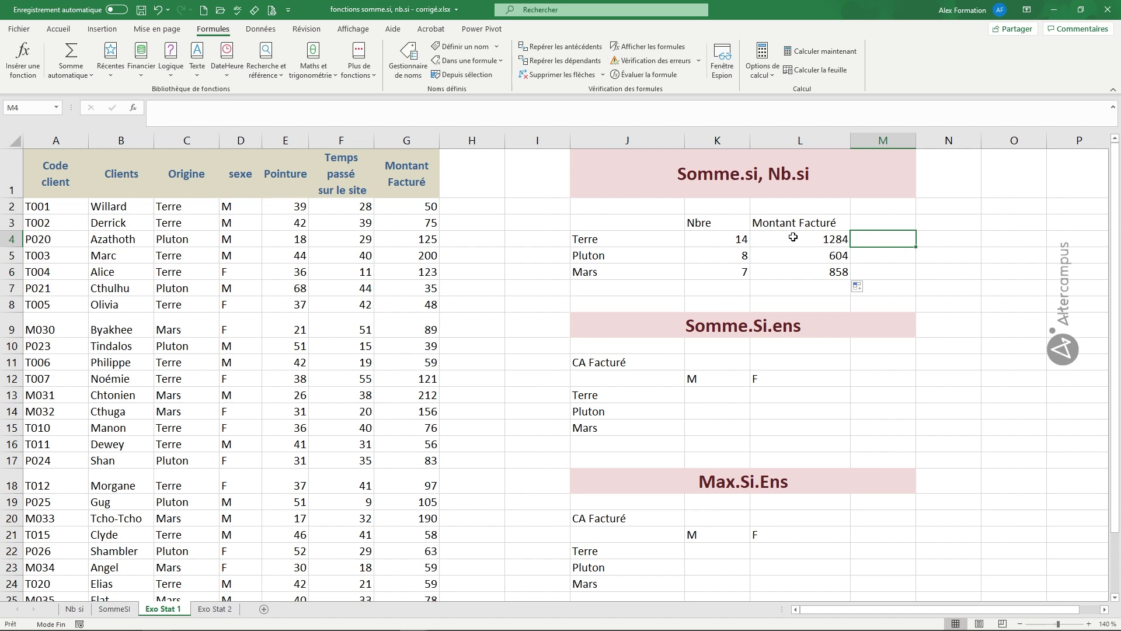
{"action": "left_click", "coordinate": [664, 241]}
{"action": "left_click", "coordinate": [662, 257]}
{"action": "left_click", "coordinate": [660, 270]}
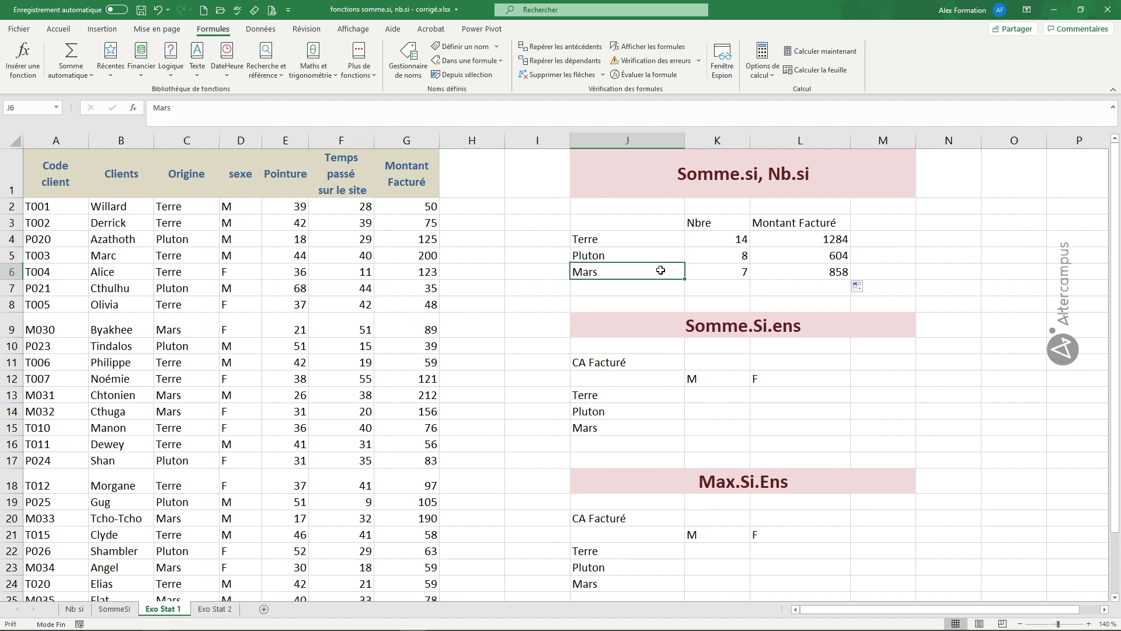